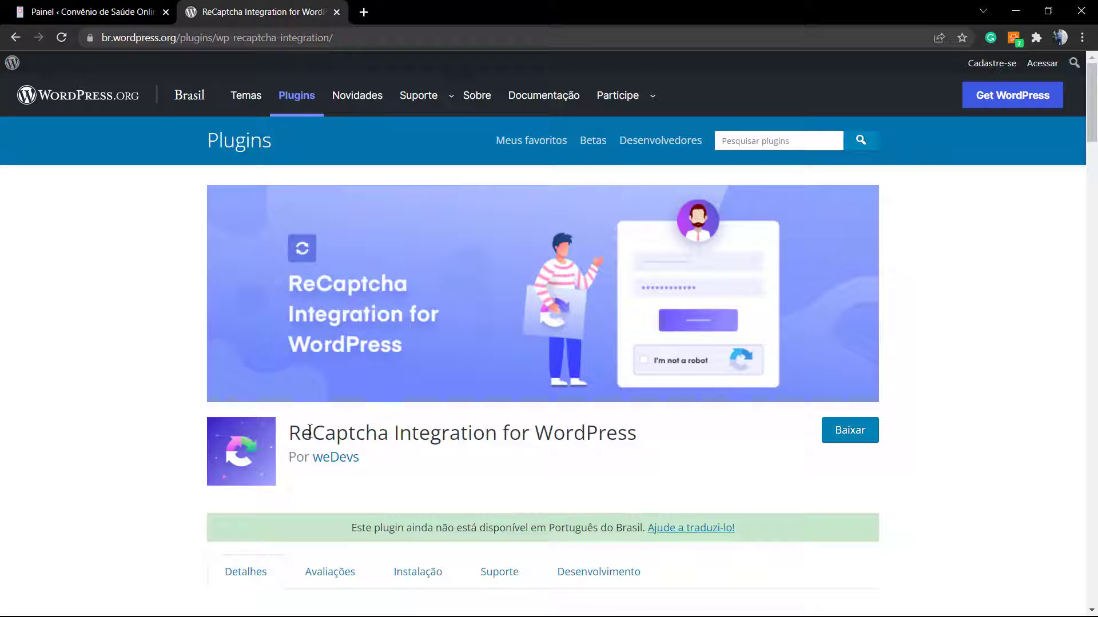
Highlight and clear the plugin title text on the WordPress.org plugin page.
{"action": "left_click_drag", "start_coordinate": [291, 428], "coordinate": [605, 429]}
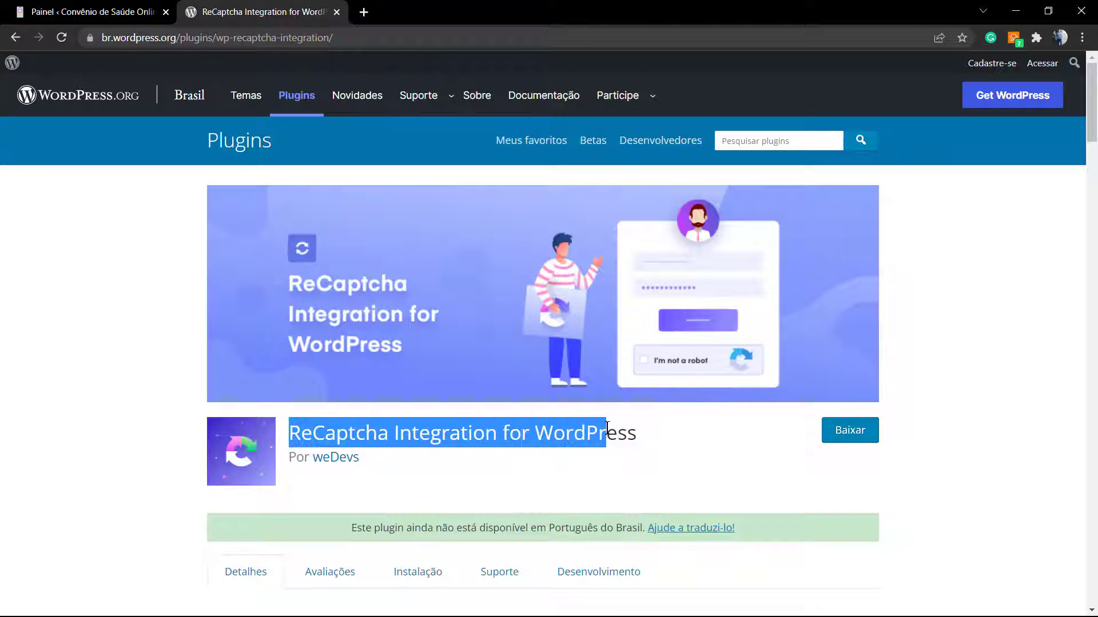
{"action": "double_click", "coordinate": [607, 431]}
{"action": "left_click", "coordinate": [607, 430]}
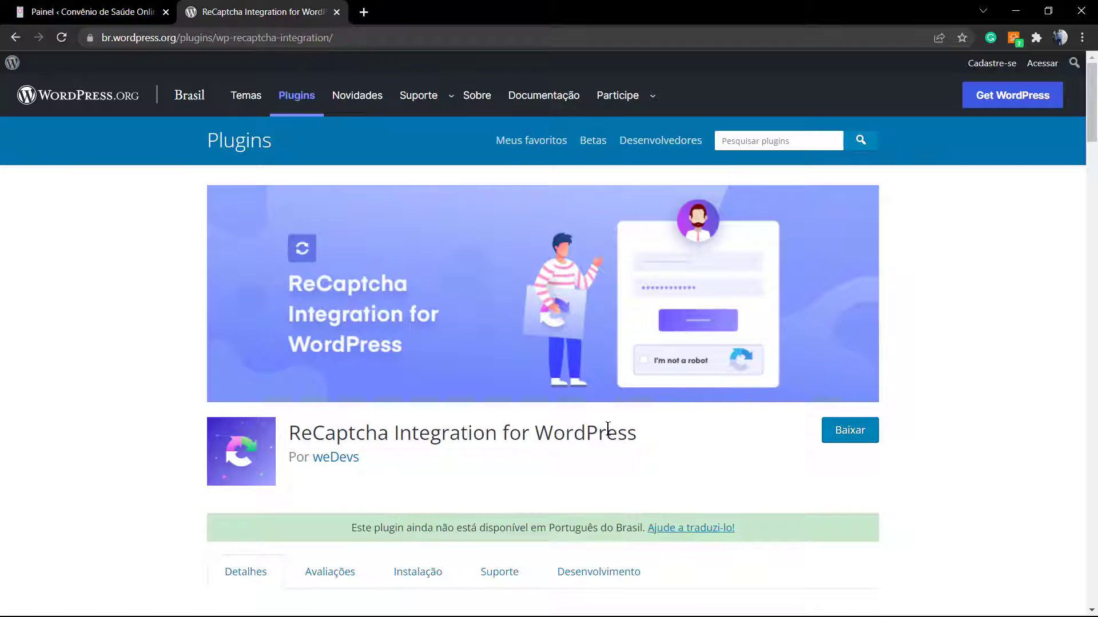
{"action": "scroll", "coordinate": [608, 431], "scroll_direction": "down", "scroll_amount": 1}
{"action": "scroll", "coordinate": [601, 432], "scroll_direction": "down", "scroll_amount": 2}
{"action": "scroll", "coordinate": [445, 346], "scroll_direction": "down", "scroll_amount": 4}
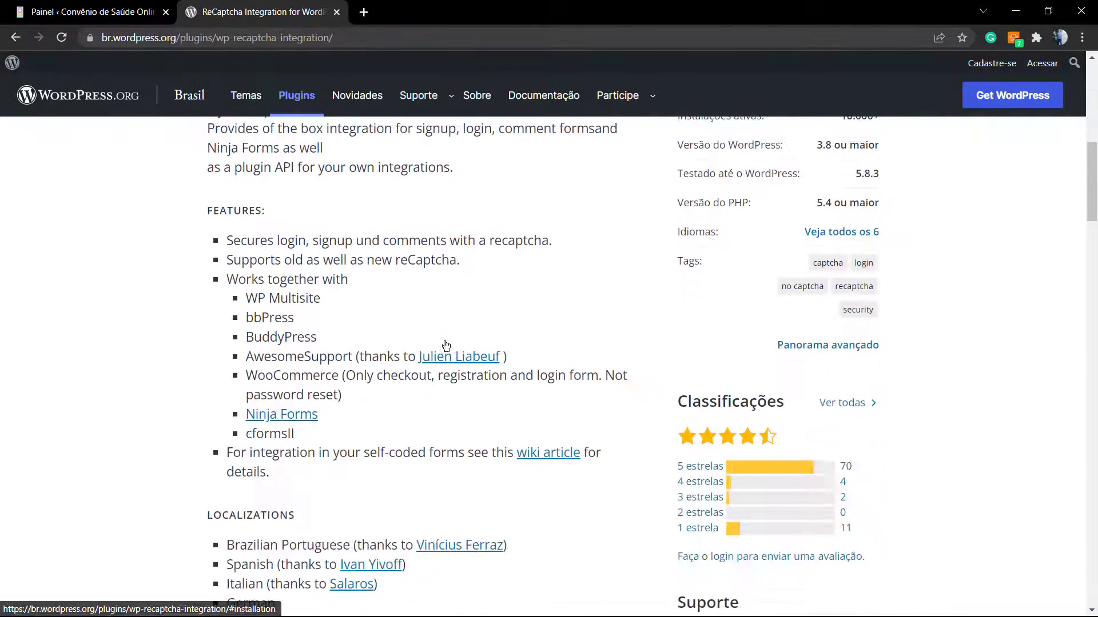
{"action": "scroll", "coordinate": [445, 345], "scroll_direction": "down", "scroll_amount": 4}
{"action": "scroll", "coordinate": [446, 345], "scroll_direction": "down", "scroll_amount": 4}
{"action": "scroll", "coordinate": [446, 345], "scroll_direction": "down", "scroll_amount": 4}
{"action": "scroll", "coordinate": [446, 346], "scroll_direction": "down", "scroll_amount": 3}
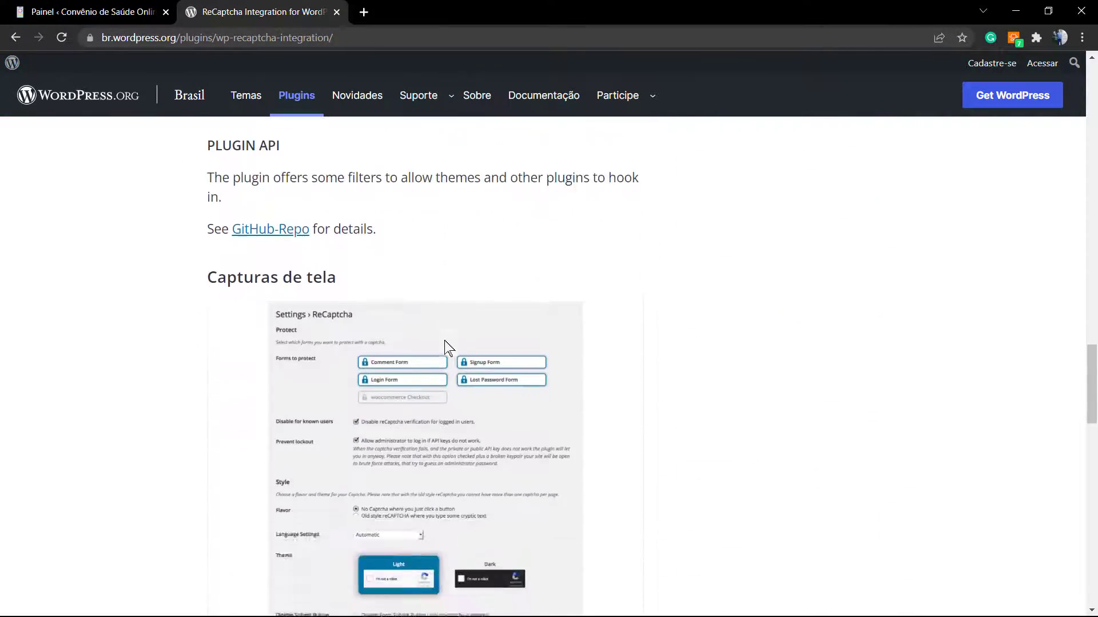
{"action": "scroll", "coordinate": [445, 345], "scroll_direction": "down", "scroll_amount": 2}
Browse the plugin screenshots from Settings through Ninja Form to the Contact Form 7 Integration one.
{"action": "left_click", "coordinate": [564, 368]}
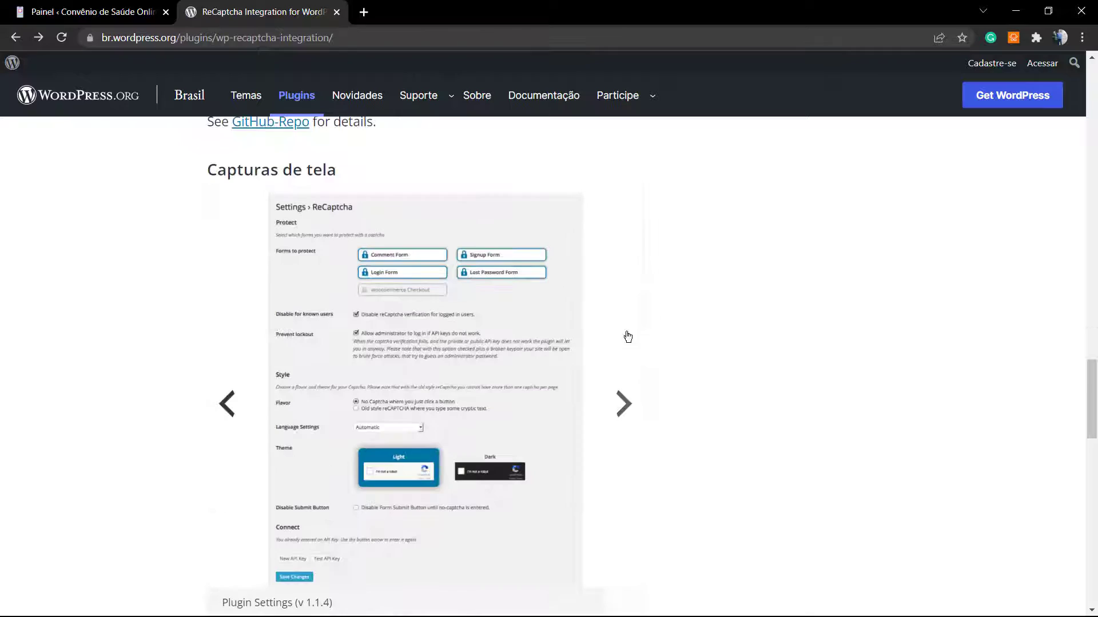
{"action": "left_click", "coordinate": [627, 410]}
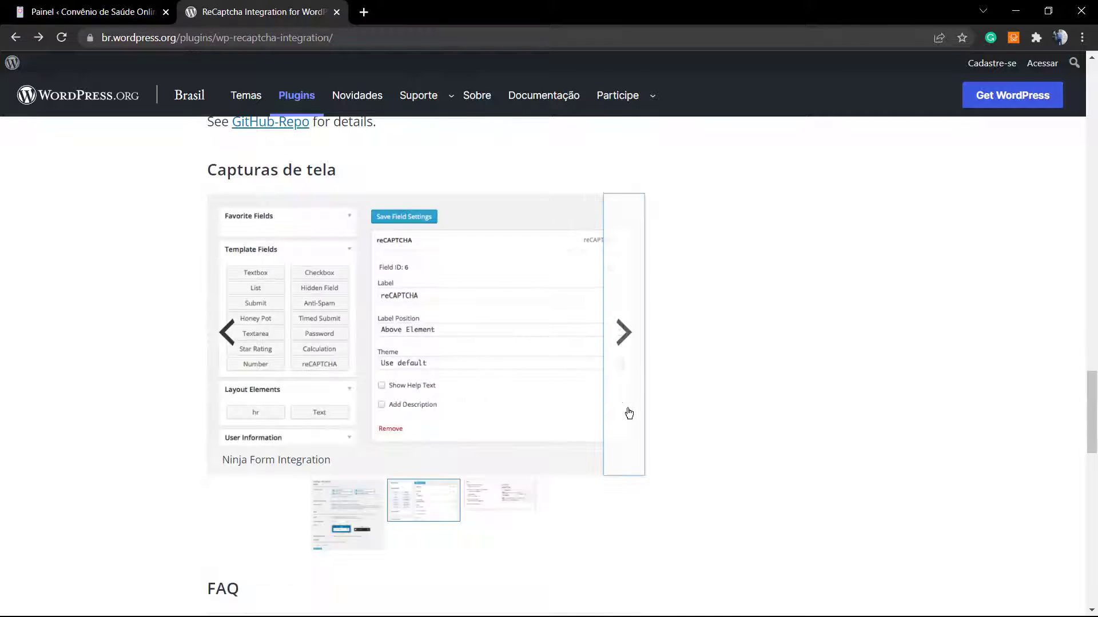
{"action": "left_click", "coordinate": [617, 365]}
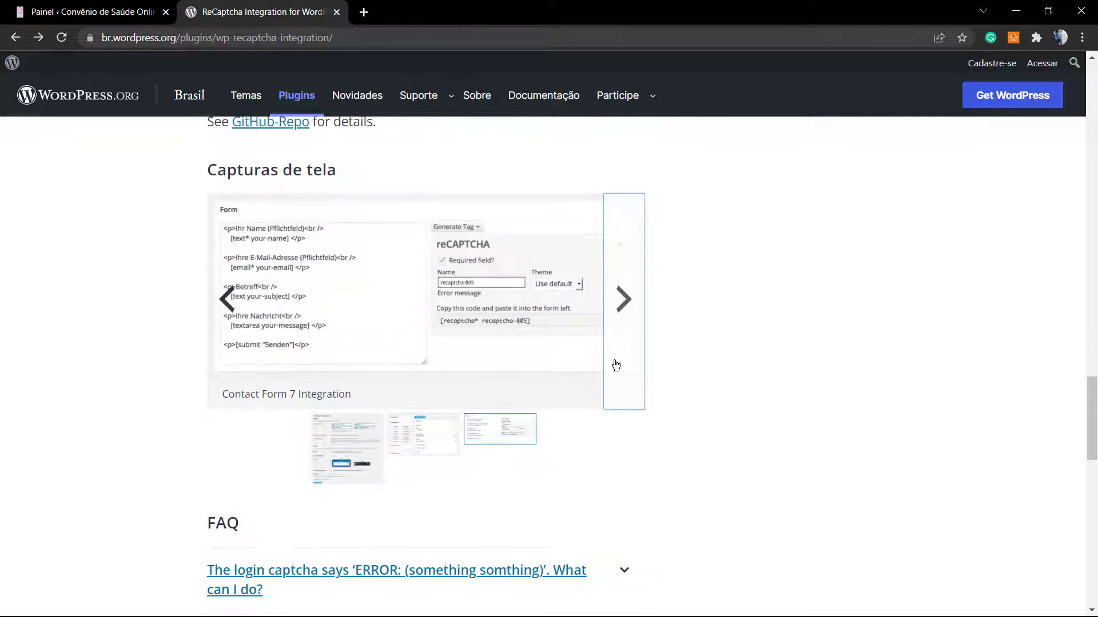
{"action": "left_click", "coordinate": [616, 322]}
{"action": "left_click", "coordinate": [615, 322]}
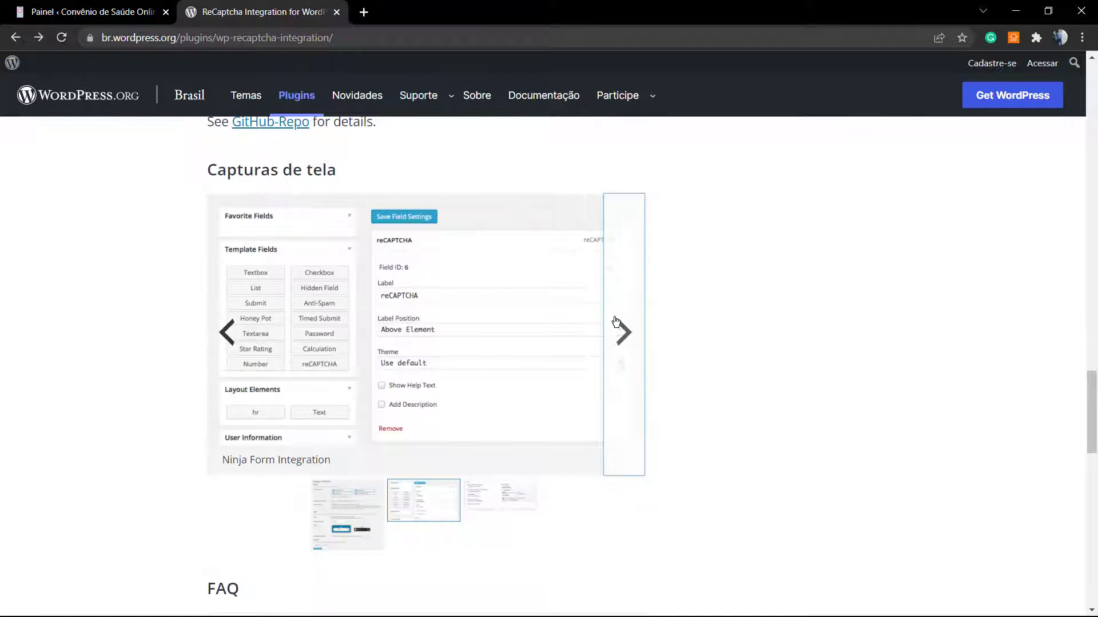
{"action": "left_click", "coordinate": [616, 322]}
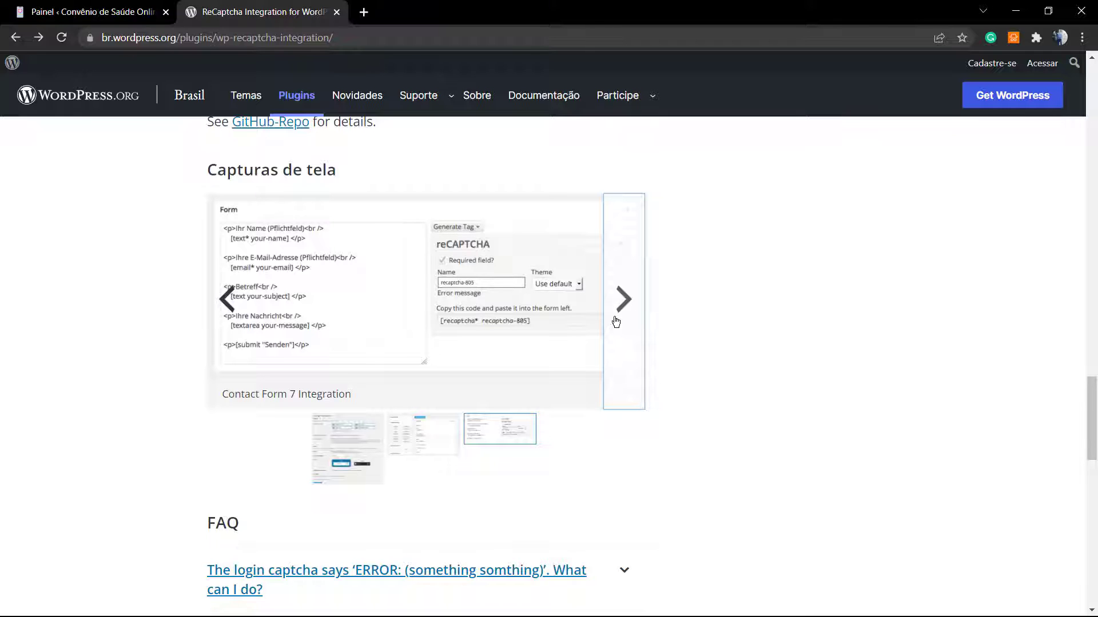
From Plugins > Adicionar novo, search for 'ReCaptcha Integration for WordPress'.
{"action": "left_click", "coordinate": [128, 11]}
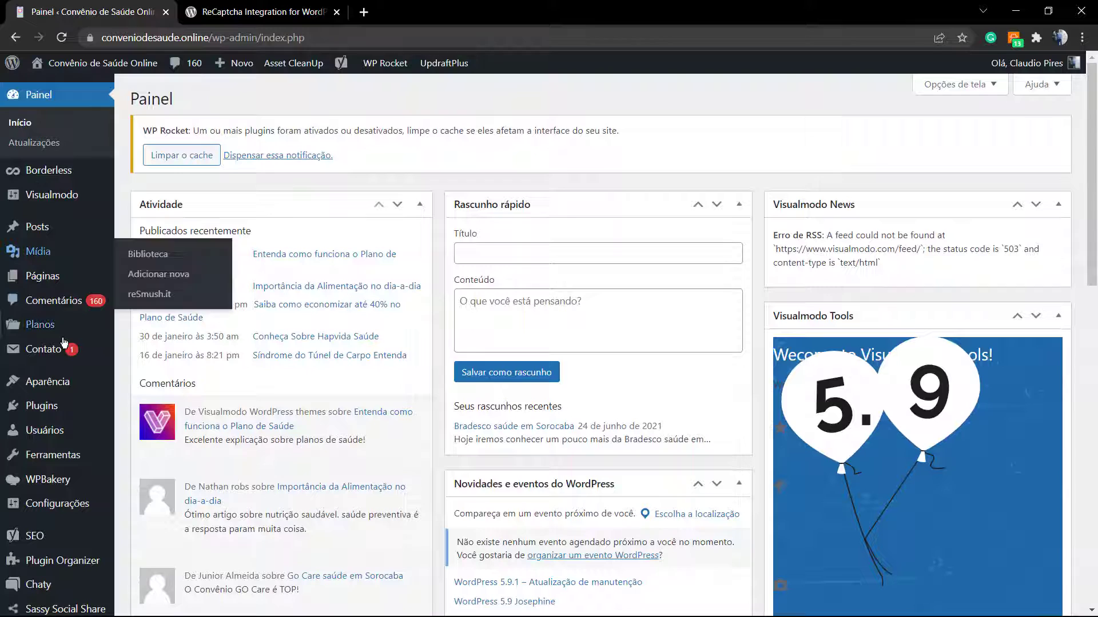
{"action": "mouse_move", "coordinate": [42, 405]}
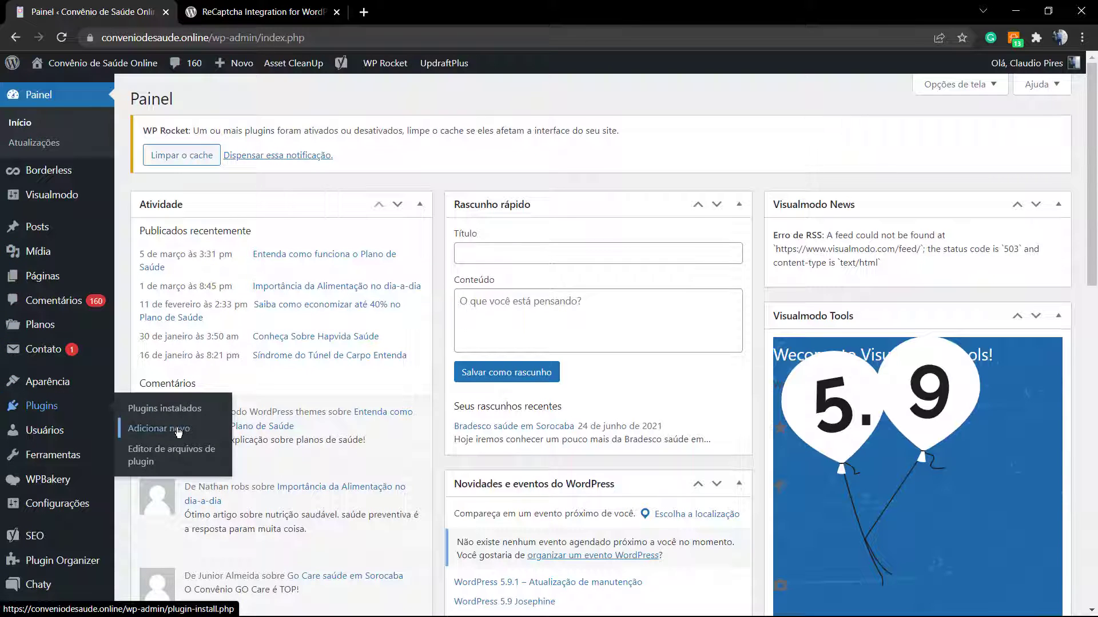
{"action": "left_click", "coordinate": [154, 428]}
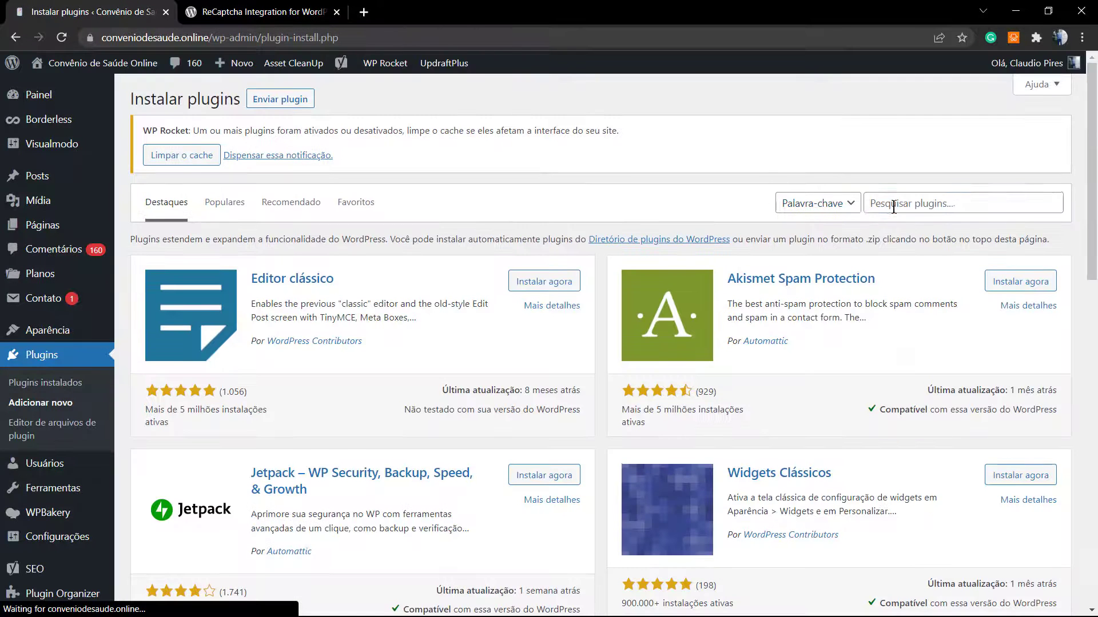
{"action": "left_click", "coordinate": [894, 206]}
{"action": "type", "text": "ReCaptcha Integration for WordPress"}
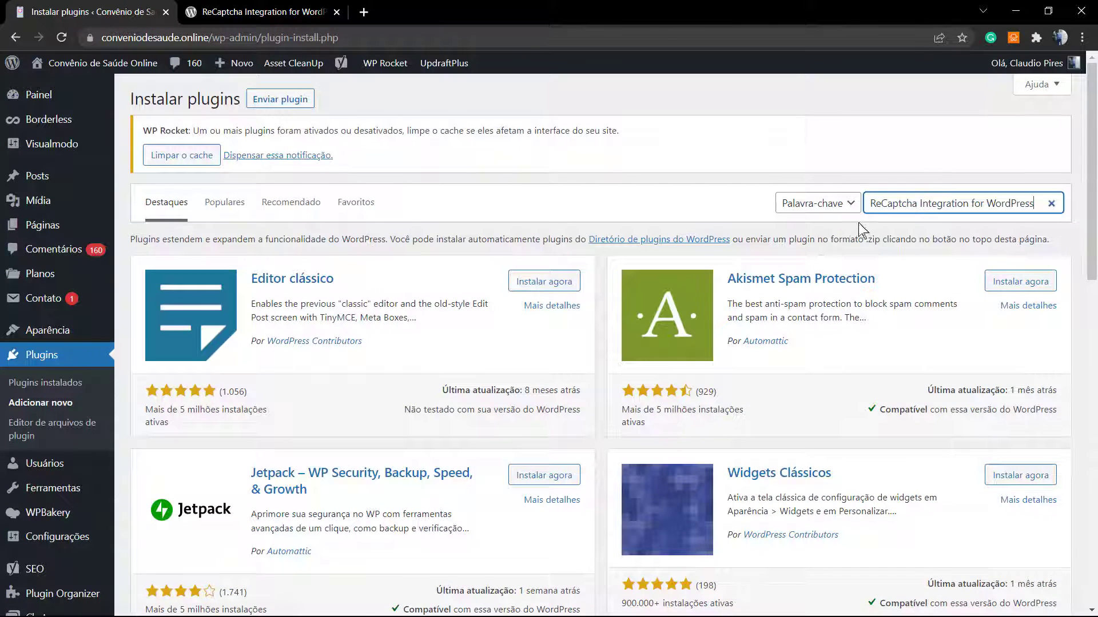
{"action": "key", "text": "Return"}
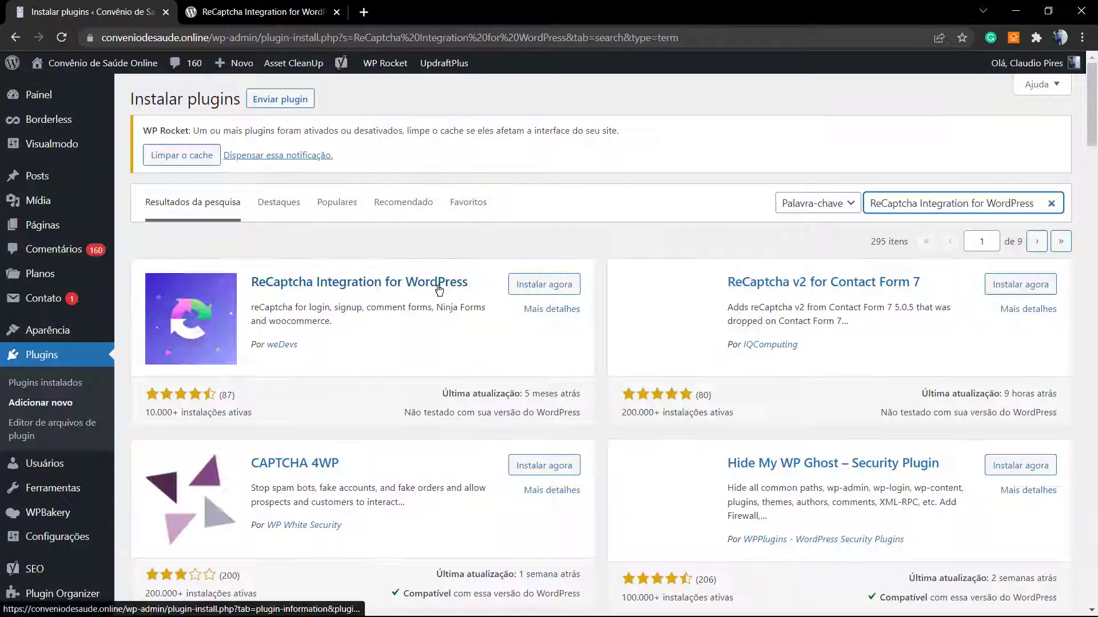
Install and activate the plugin, then locate WP reCaptcha Integration in the installed list.
{"action": "left_click", "coordinate": [546, 285]}
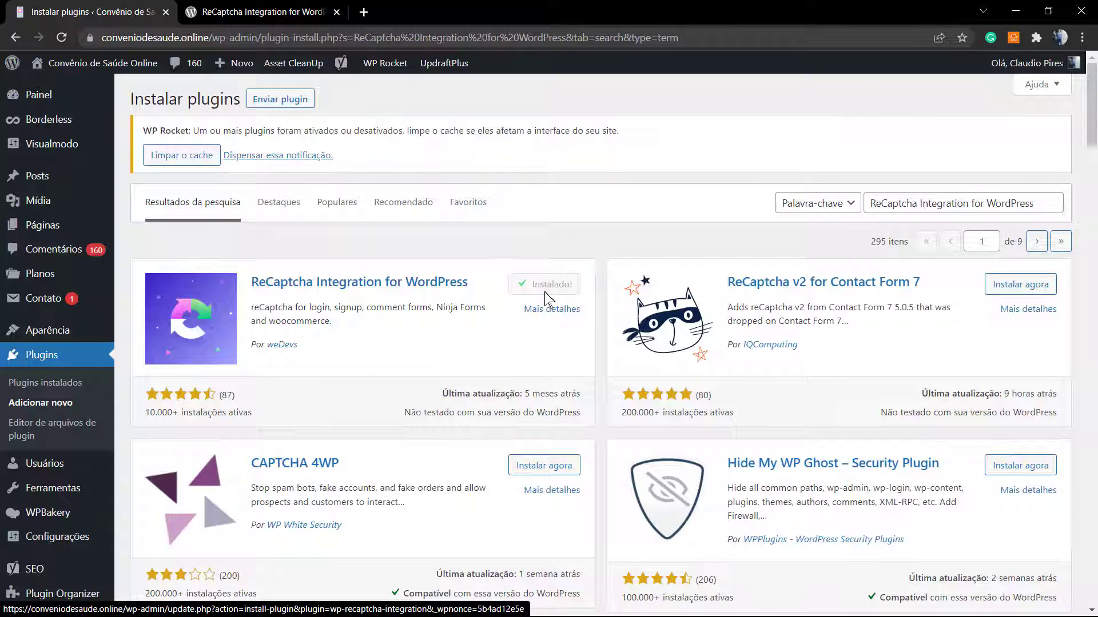
{"action": "left_click", "coordinate": [542, 295]}
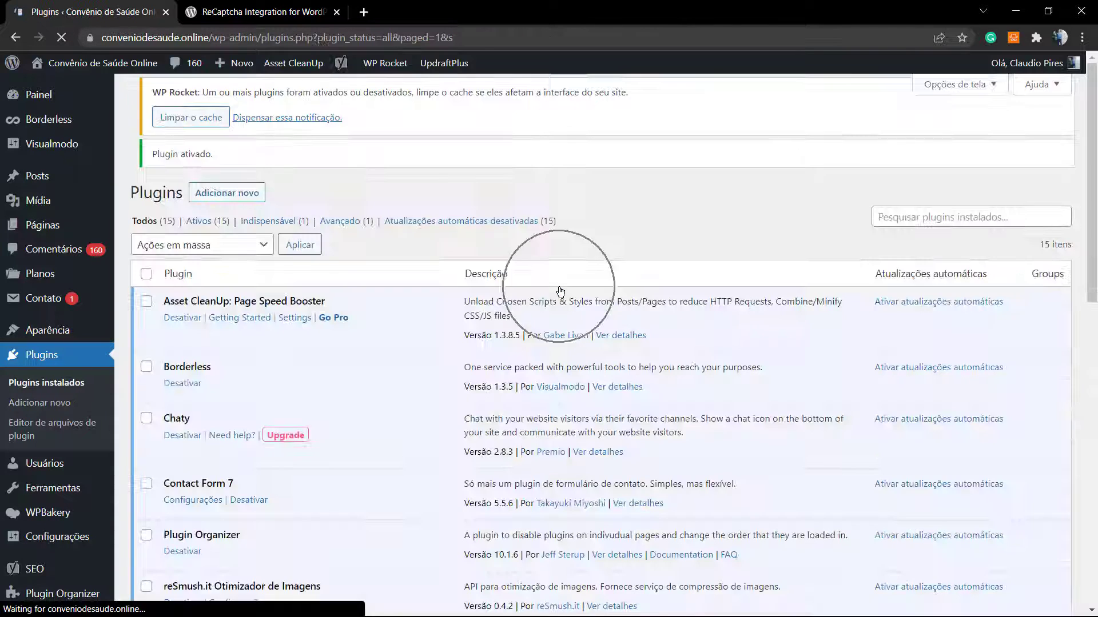
{"action": "scroll", "coordinate": [488, 311], "scroll_direction": "down", "scroll_amount": 1}
{"action": "scroll", "coordinate": [488, 311], "scroll_direction": "down", "scroll_amount": 3}
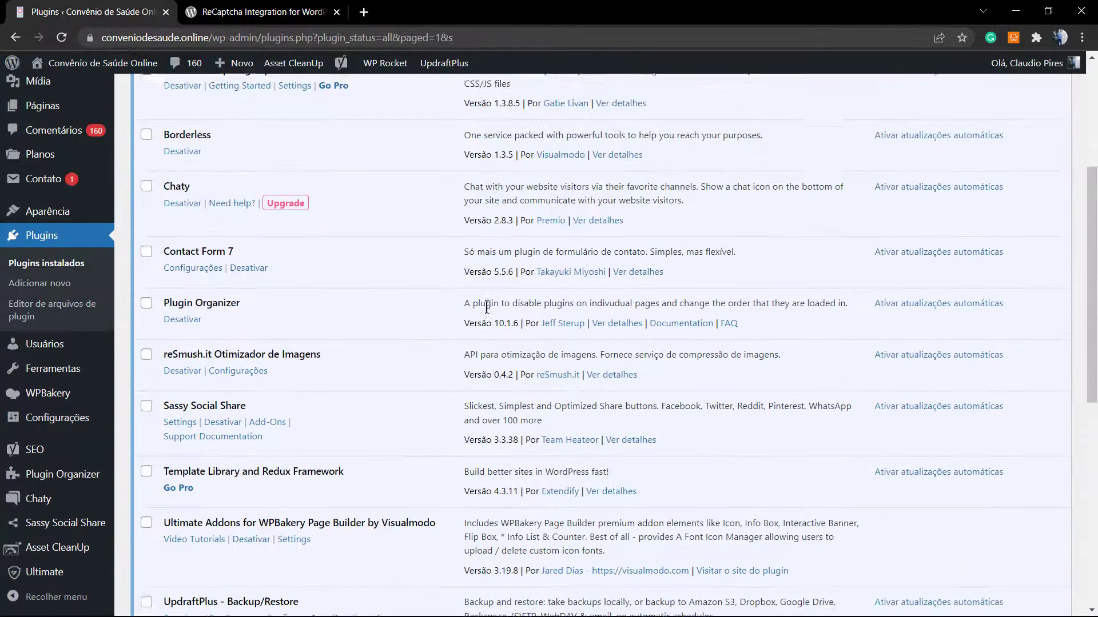
{"action": "scroll", "coordinate": [488, 309], "scroll_direction": "down", "scroll_amount": 1}
{"action": "scroll", "coordinate": [486, 306], "scroll_direction": "down", "scroll_amount": 1}
{"action": "scroll", "coordinate": [486, 307], "scroll_direction": "down", "scroll_amount": 1}
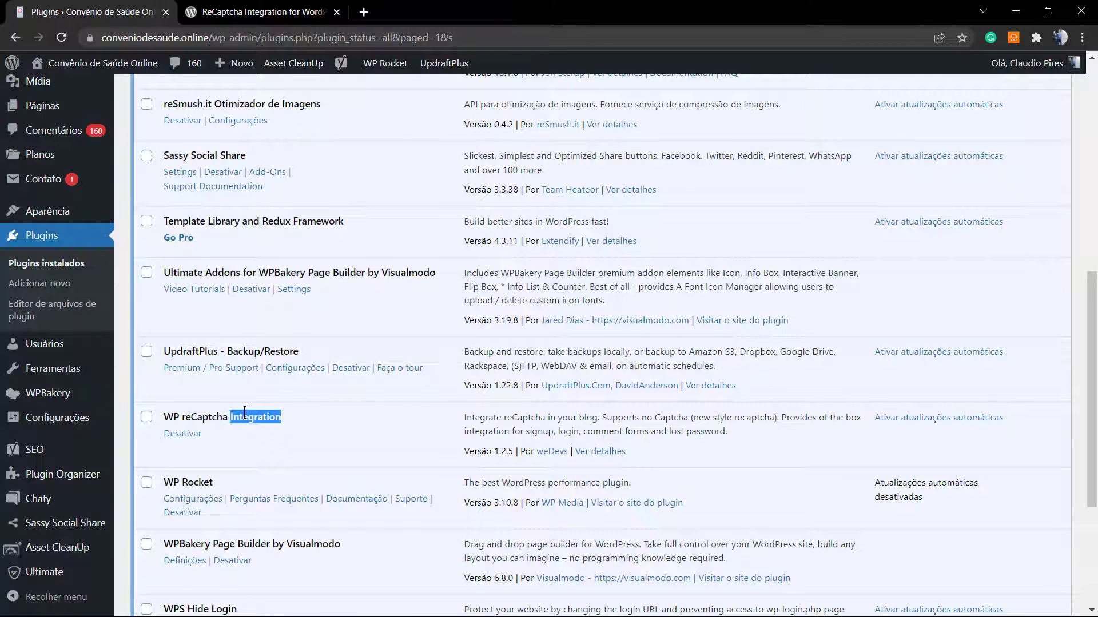
{"action": "triple_click", "coordinate": [244, 416]}
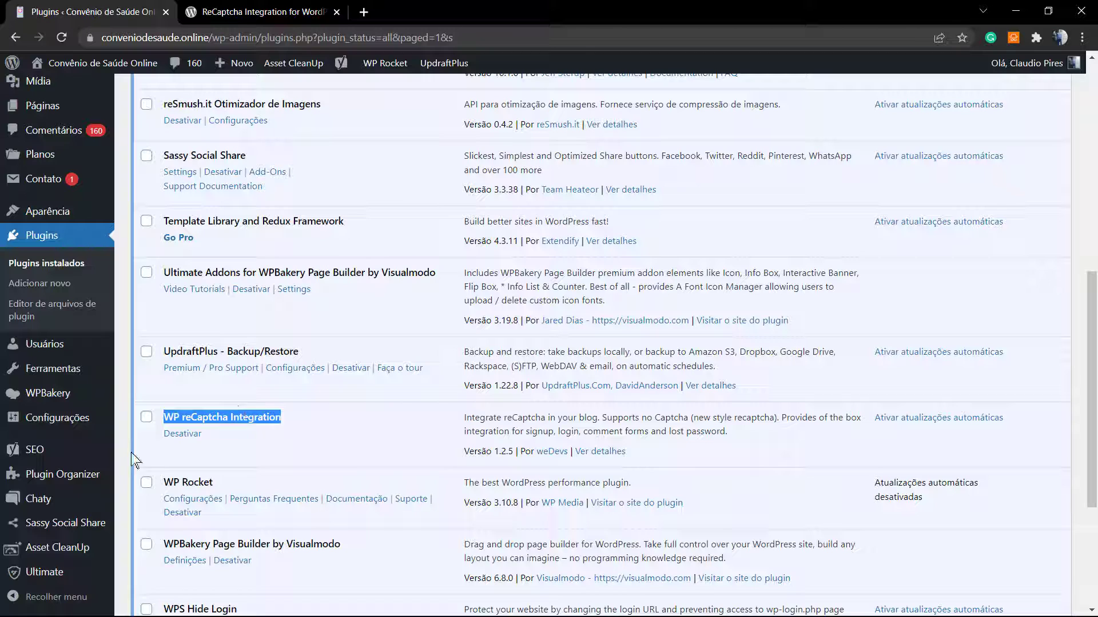
{"action": "mouse_move", "coordinate": [56, 418]}
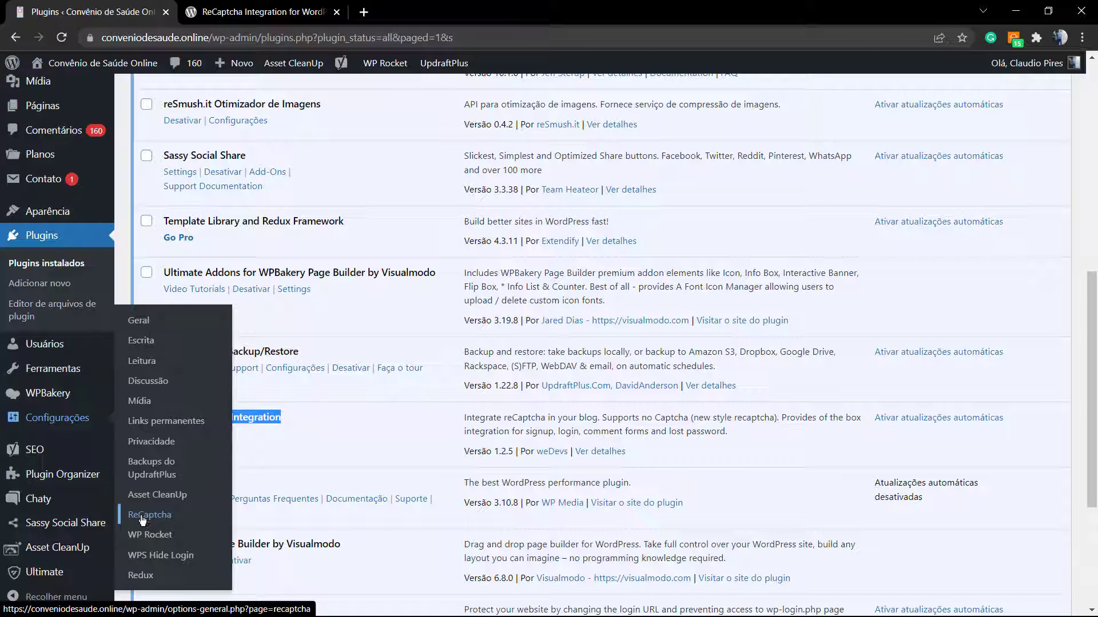
Go to Configurações > ReCaptcha and launch the Google reCAPTCHA admin link in a new tab.
{"action": "key", "text": "super+plus"}
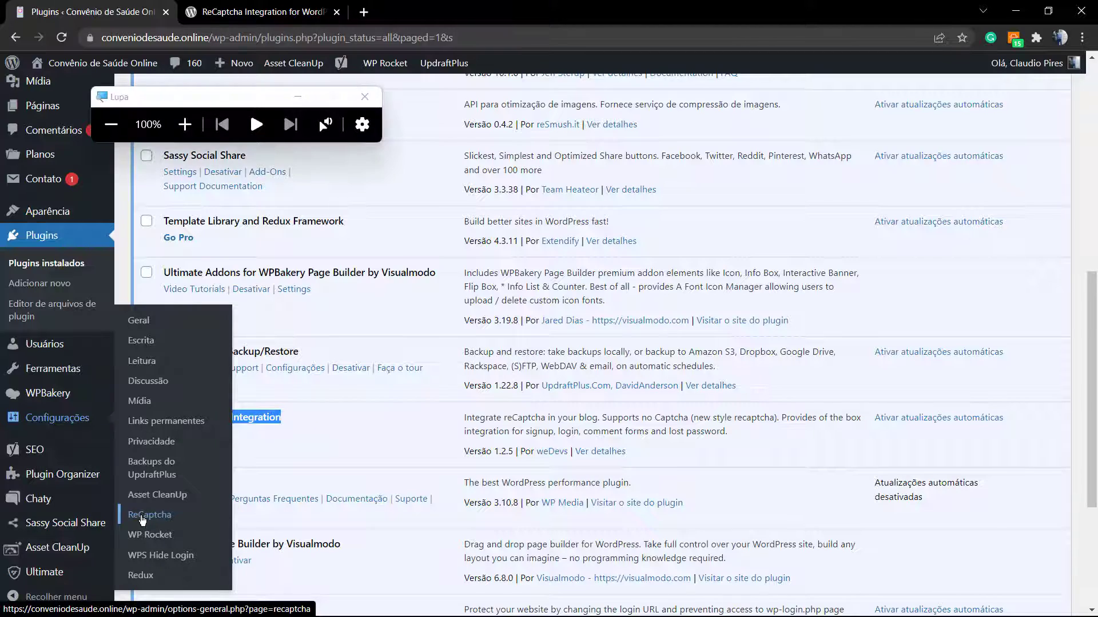
{"action": "key", "text": "super+plus"}
{"action": "left_click", "coordinate": [141, 519]}
{"action": "key", "text": "super+minus"}
{"action": "key", "text": "super+minus"}
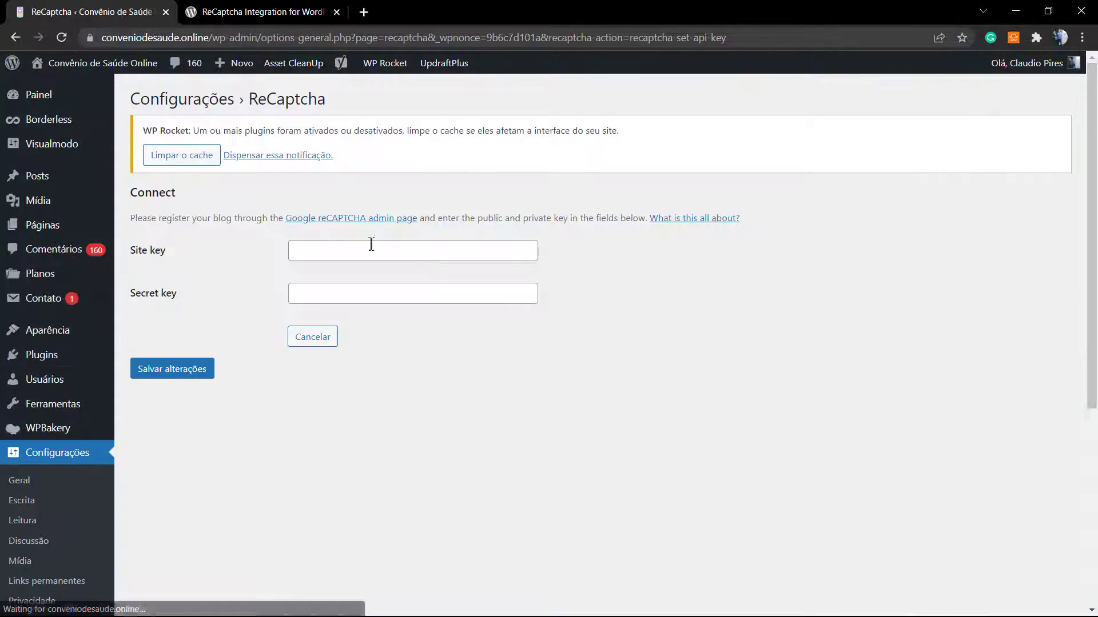
{"action": "right_click", "coordinate": [329, 222]}
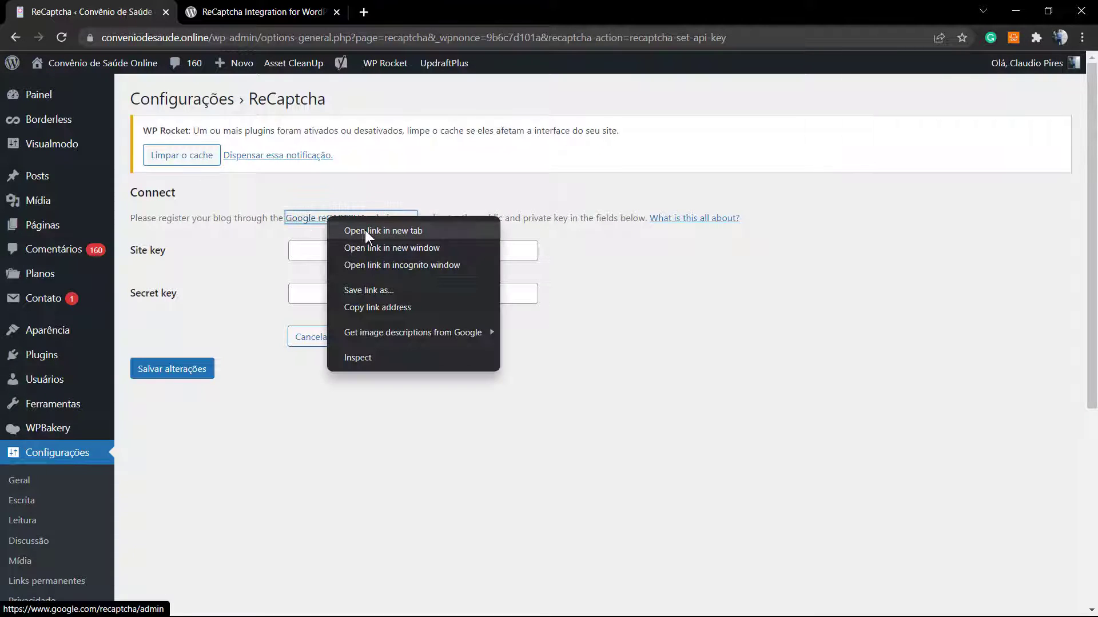
{"action": "left_click", "coordinate": [364, 229]}
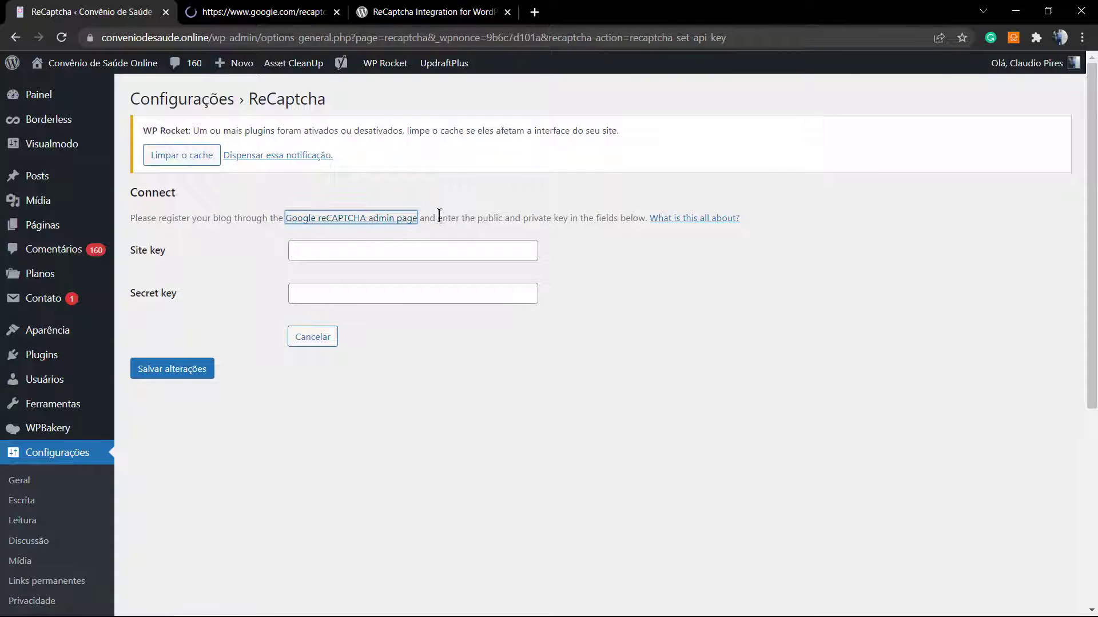
In the reCAPTCHA admin console, start registering a new site with the + (Criar) button.
{"action": "left_click", "coordinate": [299, 11]}
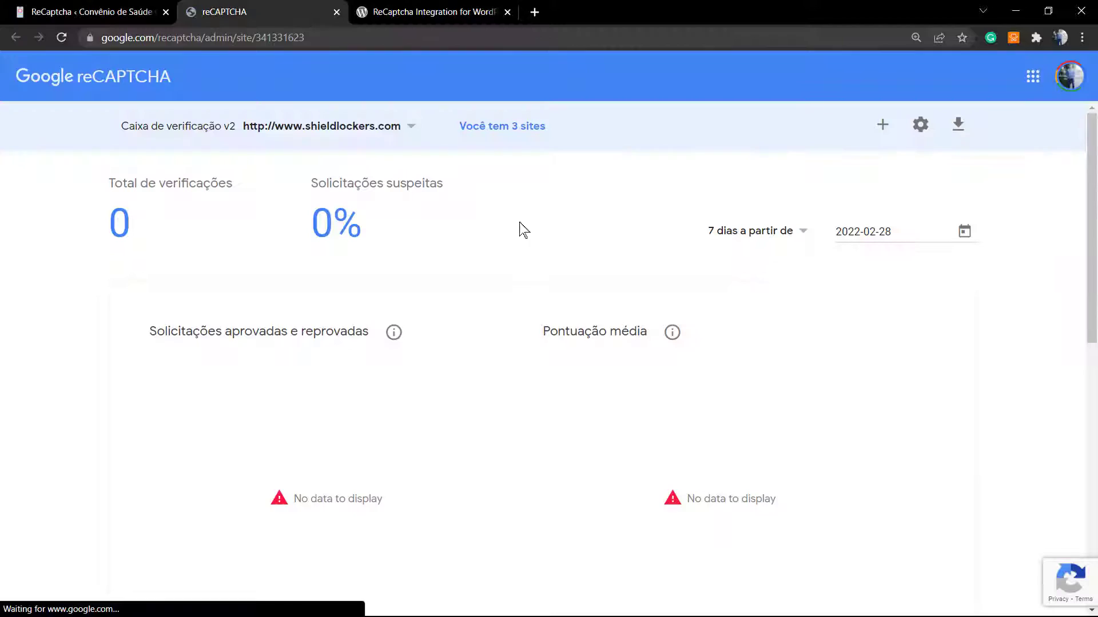
{"action": "left_click", "coordinate": [889, 128]}
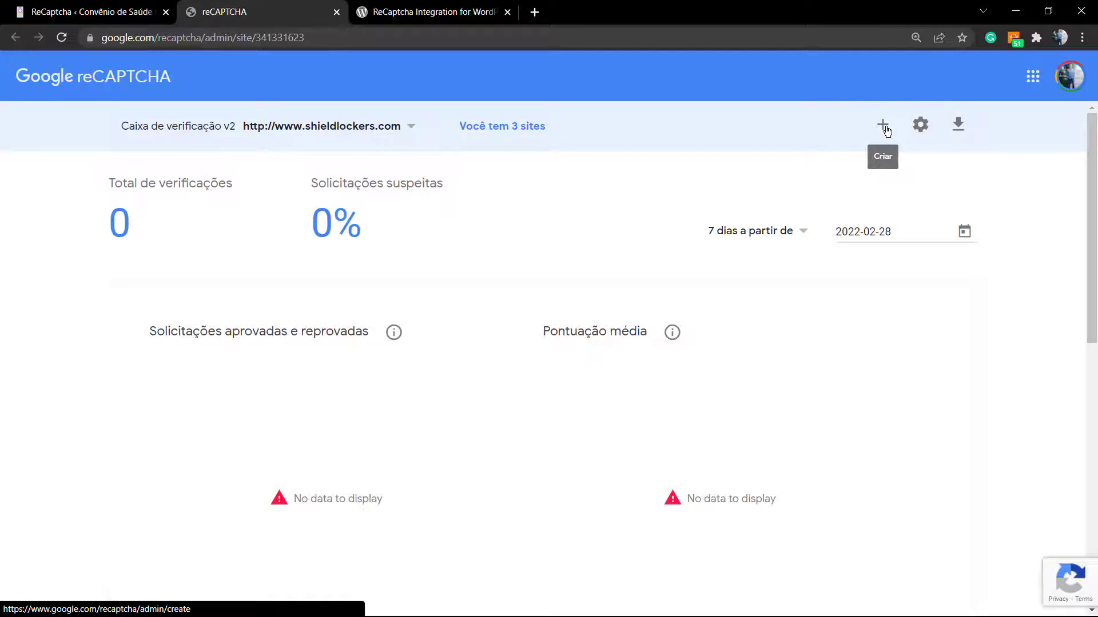
{"action": "left_click", "coordinate": [887, 130]}
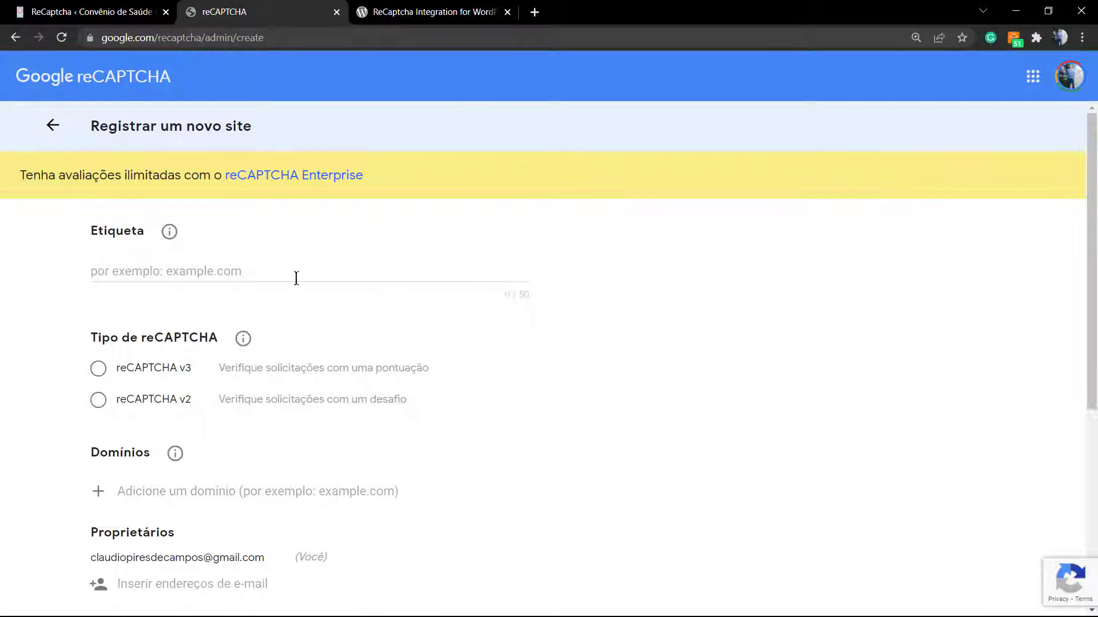
Register 'Convenio de saude' as reCAPTCHA v2 'Não sou um robô' for conveniodesaude.online, accept terms and submit.
{"action": "left_click", "coordinate": [133, 271]}
{"action": "type", "text": "Conven"}
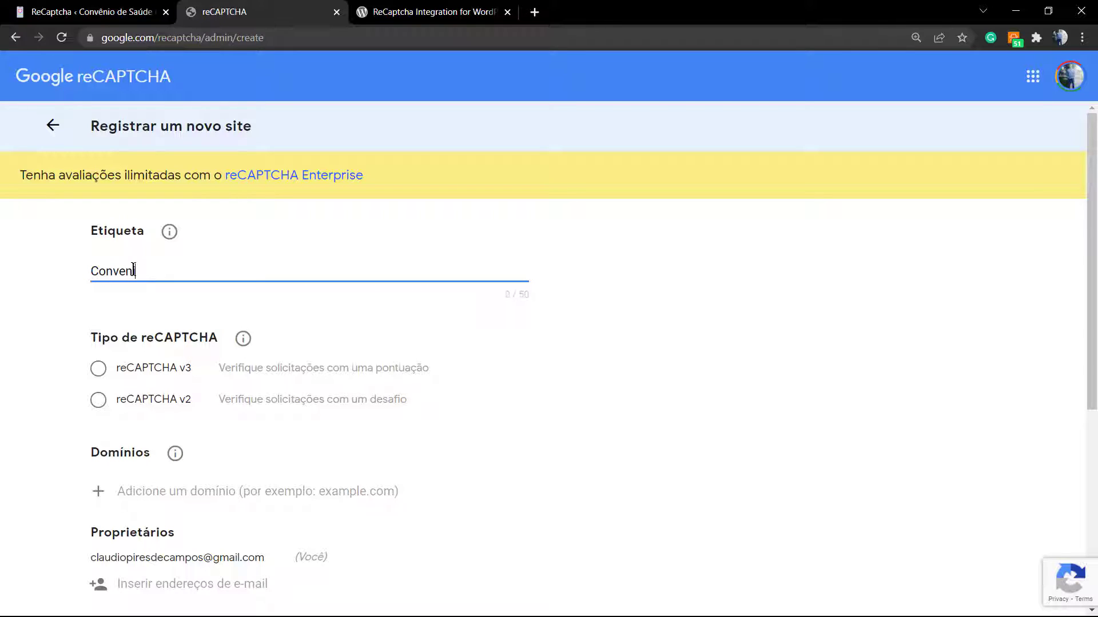
{"action": "type", "text": "io de saude"}
{"action": "left_click", "coordinate": [98, 401]}
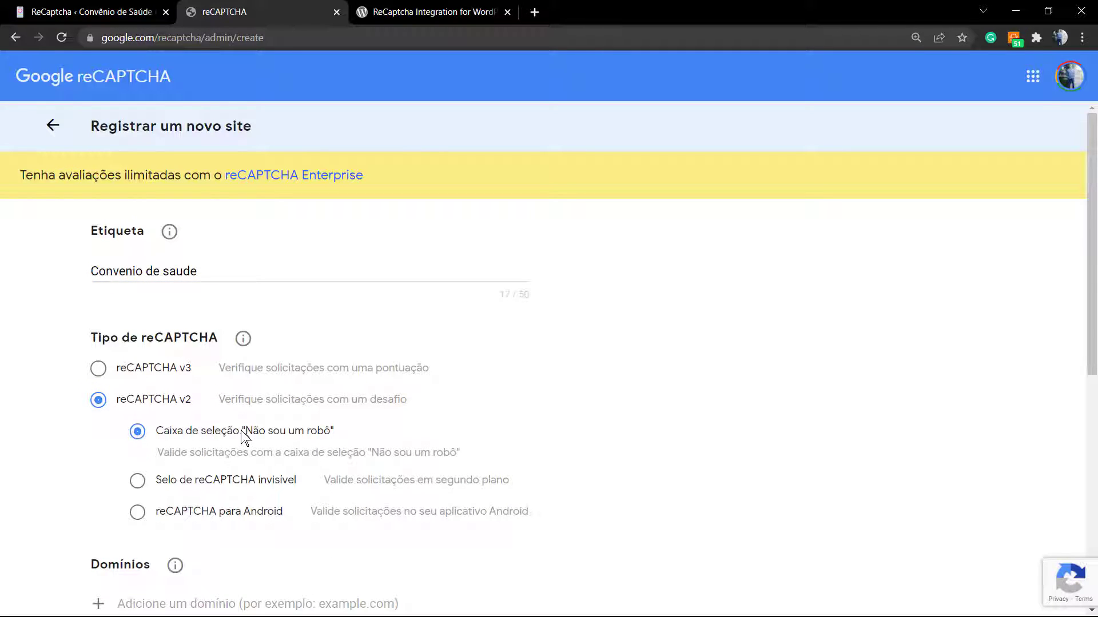
{"action": "triple_click", "coordinate": [242, 433]}
{"action": "scroll", "coordinate": [417, 420], "scroll_direction": "down", "scroll_amount": 3}
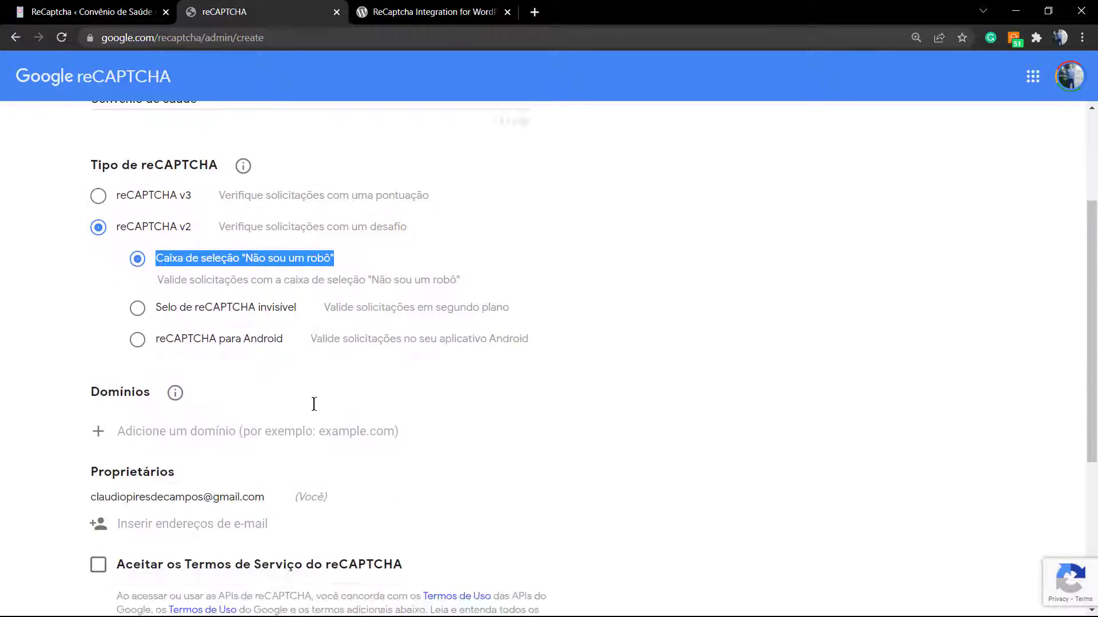
{"action": "left_click", "coordinate": [167, 395]}
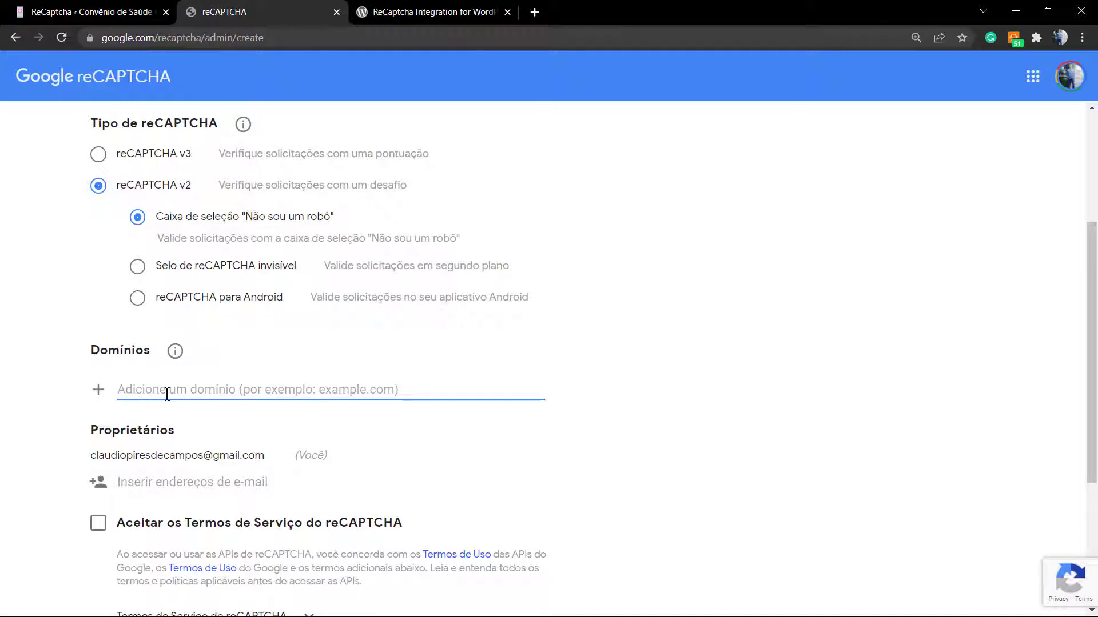
{"action": "type", "text": "conveniodes"}
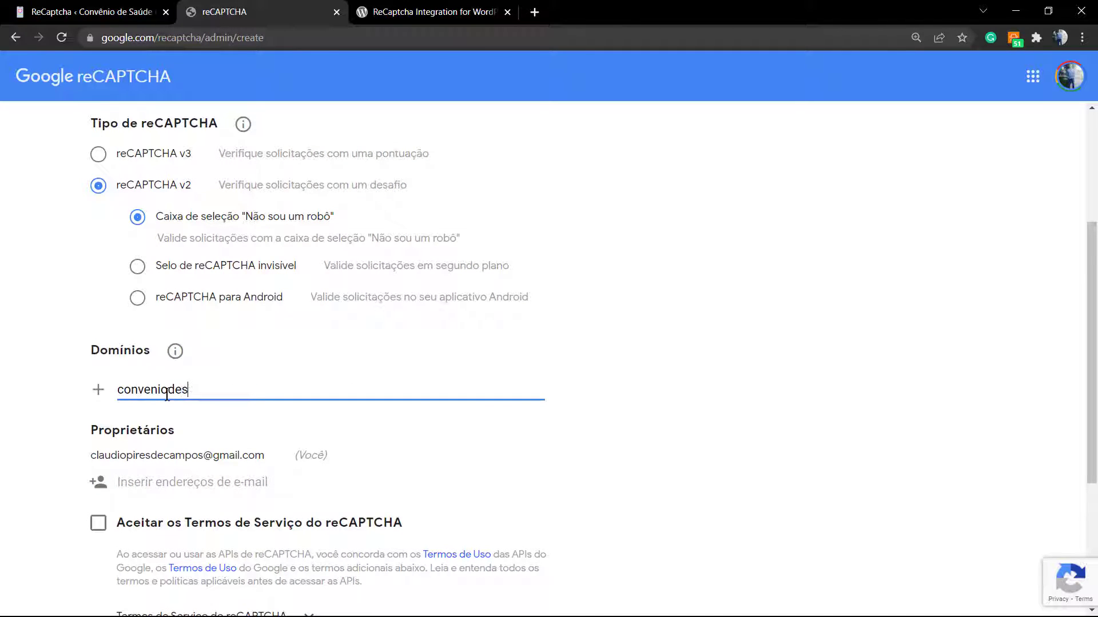
{"action": "type", "text": "aude.online"}
{"action": "scroll", "coordinate": [266, 432], "scroll_direction": "down", "scroll_amount": 2}
{"action": "scroll", "coordinate": [263, 411], "scroll_direction": "down", "scroll_amount": 1}
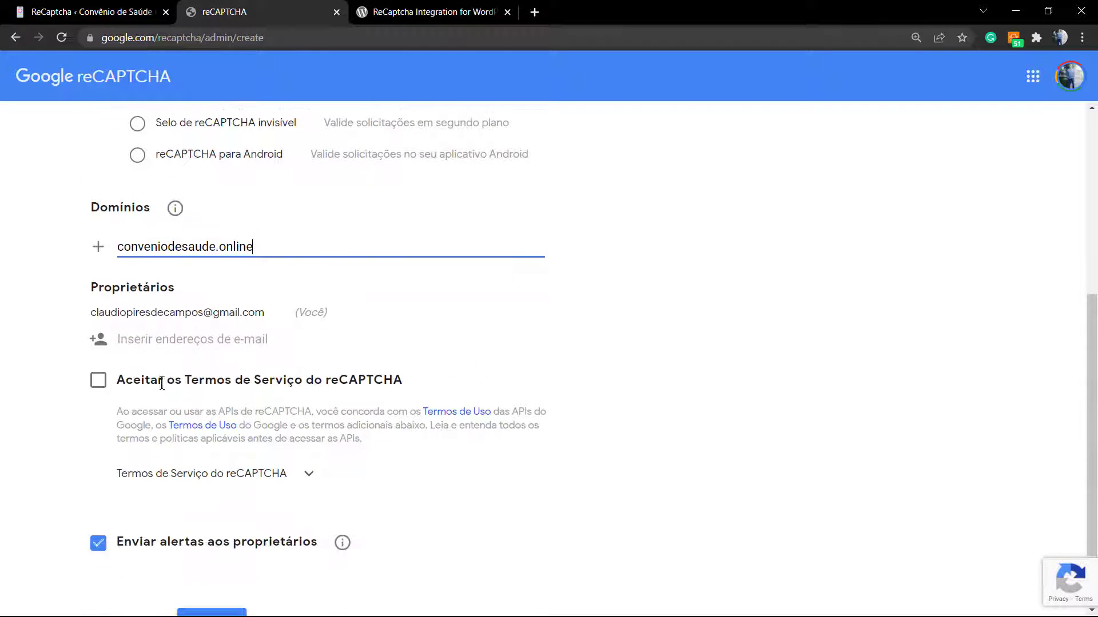
{"action": "left_click", "coordinate": [97, 383]}
{"action": "scroll", "coordinate": [94, 401], "scroll_direction": "down", "scroll_amount": 2}
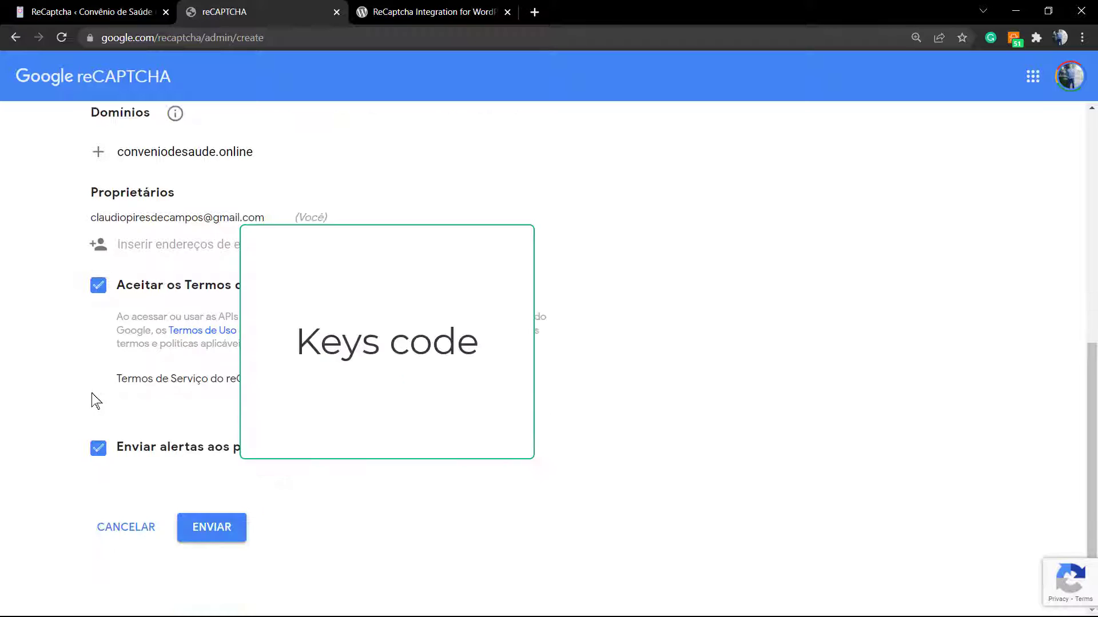
{"action": "left_click", "coordinate": [223, 536]}
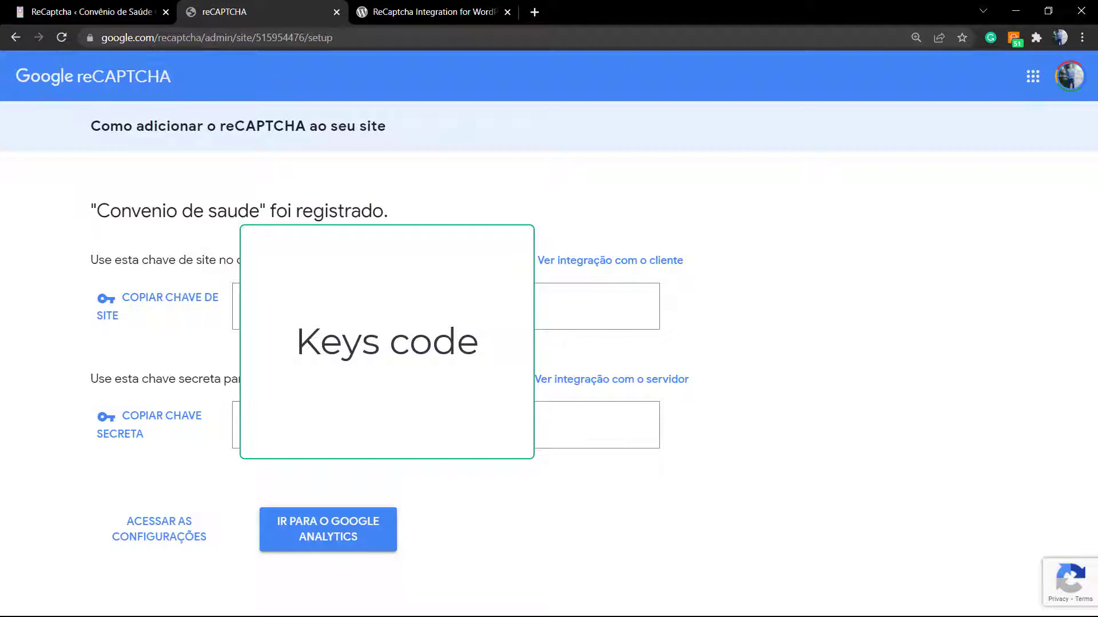
Paste the new site key and secret key into the plugin's Connect fields and save.
{"action": "left_click", "coordinate": [160, 9]}
{"action": "key", "text": "Tab"}
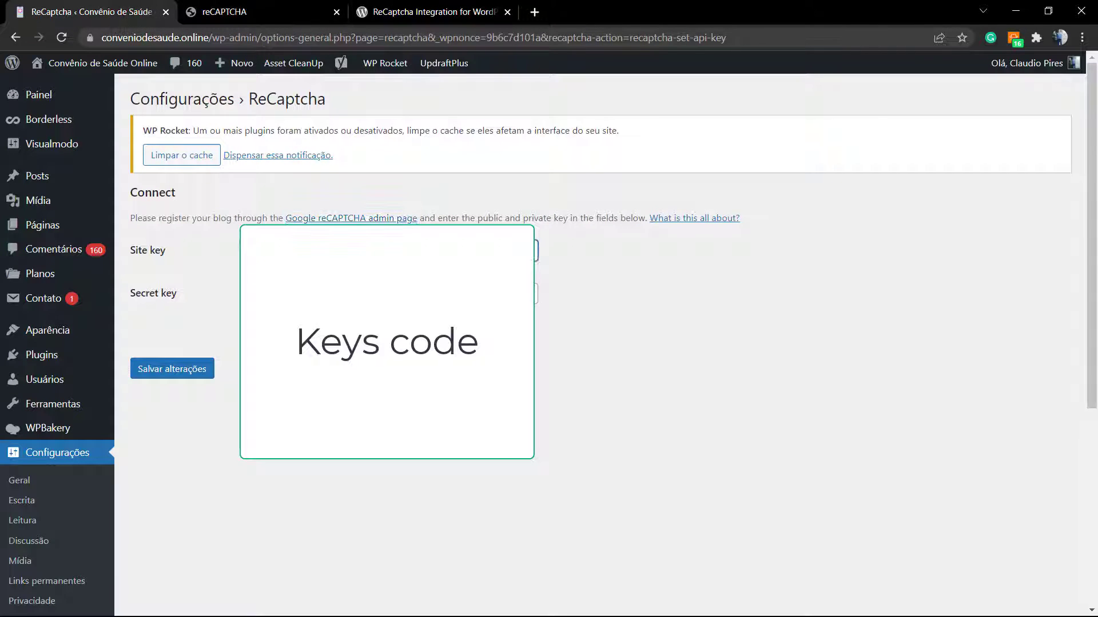
{"action": "left_click", "coordinate": [250, 10]}
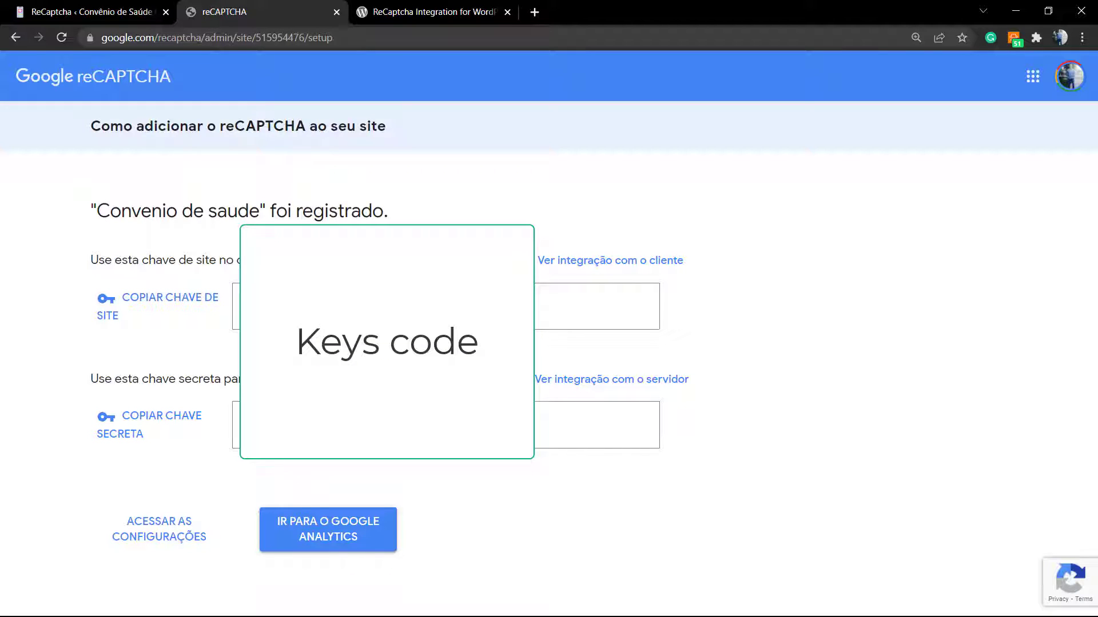
{"action": "left_click", "coordinate": [124, 7]}
{"action": "key", "text": "Tab"}
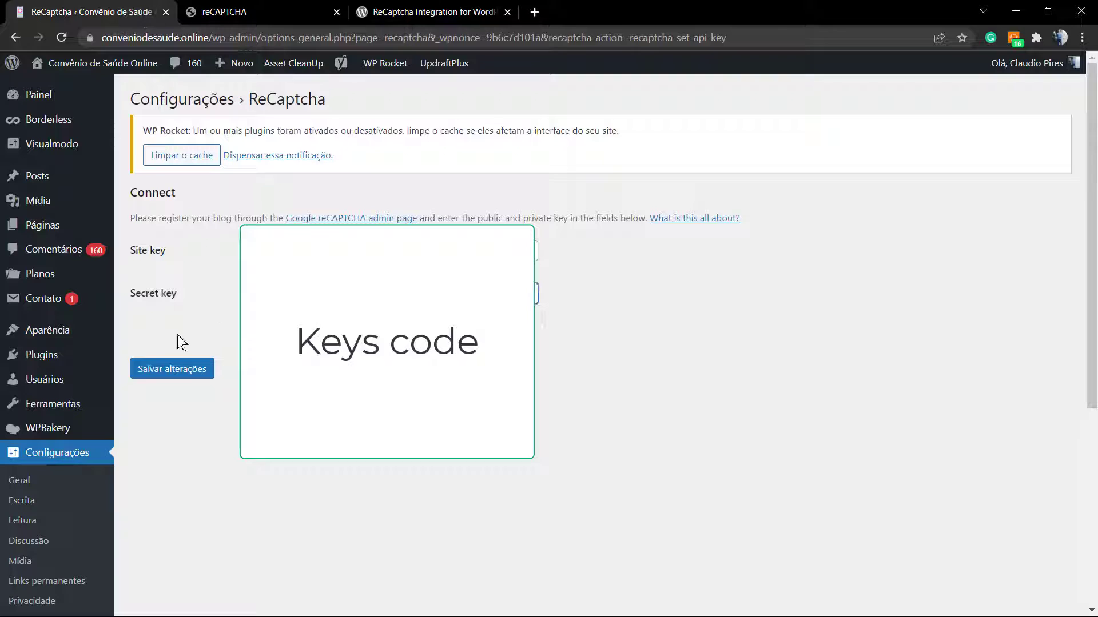
{"action": "left_click", "coordinate": [150, 371]}
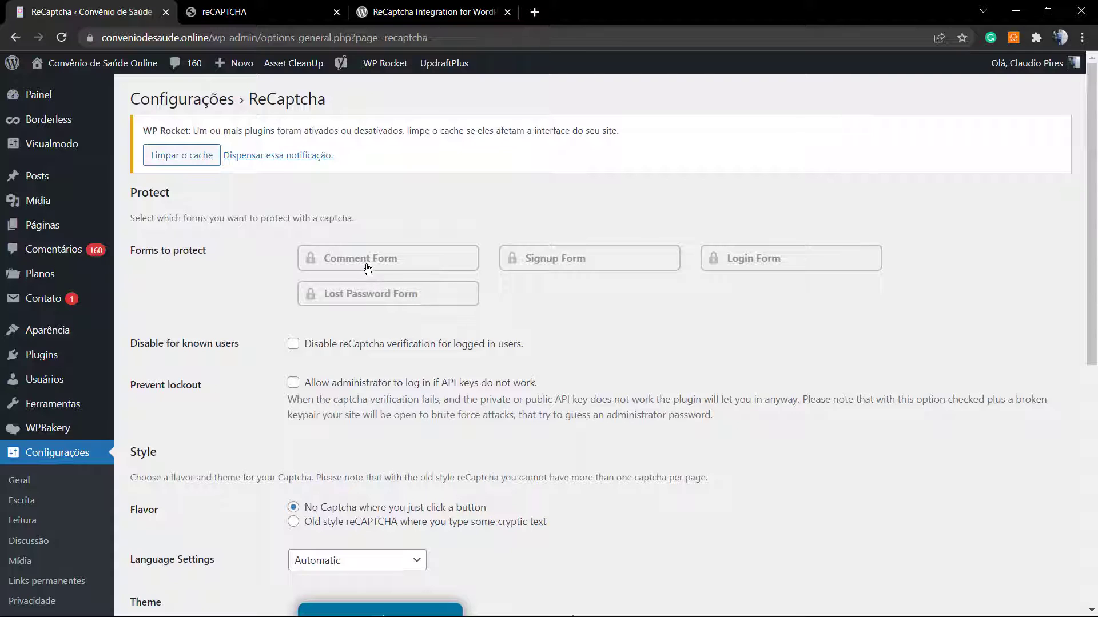
{"action": "scroll", "coordinate": [343, 397], "scroll_direction": "down", "scroll_amount": 2}
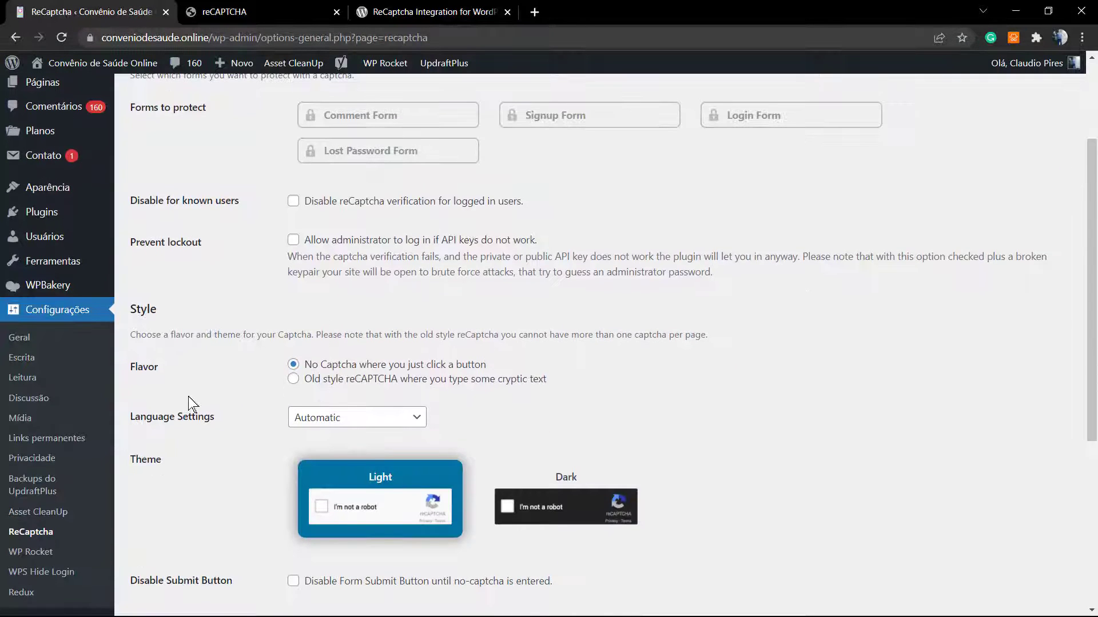
{"action": "scroll", "coordinate": [191, 402], "scroll_direction": "down", "scroll_amount": 1}
{"action": "scroll", "coordinate": [191, 396], "scroll_direction": "down", "scroll_amount": 1}
Run Test API Key with the 'I'm not a robot' box ticked to get 'Works! All good!'.
{"action": "left_click", "coordinate": [230, 400]}
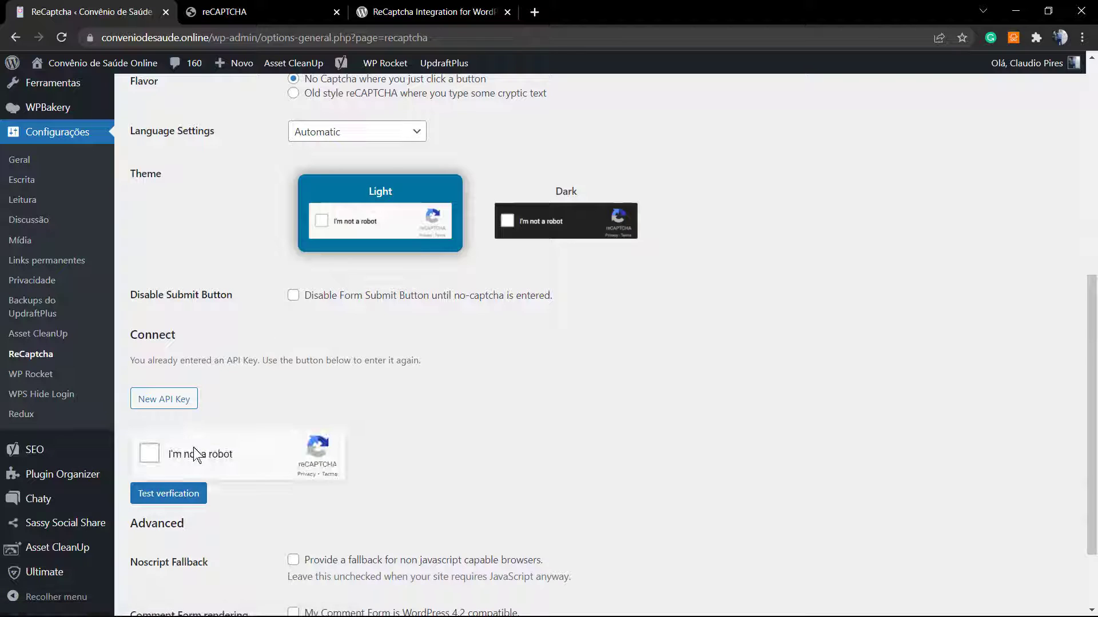
{"action": "left_click", "coordinate": [199, 456]}
{"action": "left_click", "coordinate": [170, 493]}
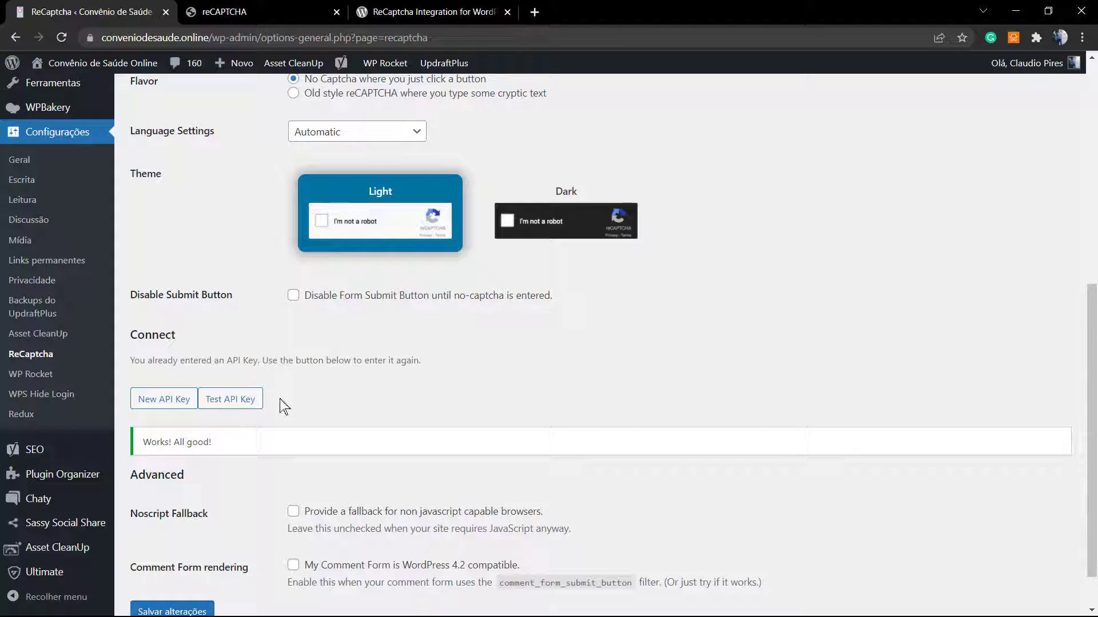
{"action": "scroll", "coordinate": [302, 399], "scroll_direction": "up", "scroll_amount": 4}
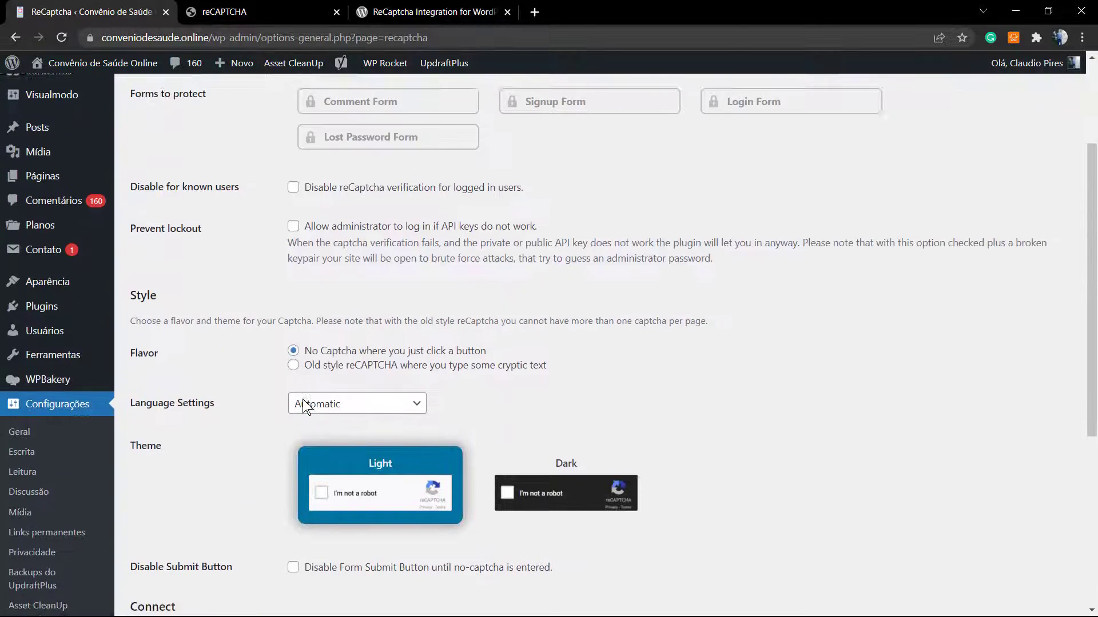
{"action": "scroll", "coordinate": [303, 399], "scroll_direction": "up", "scroll_amount": 1}
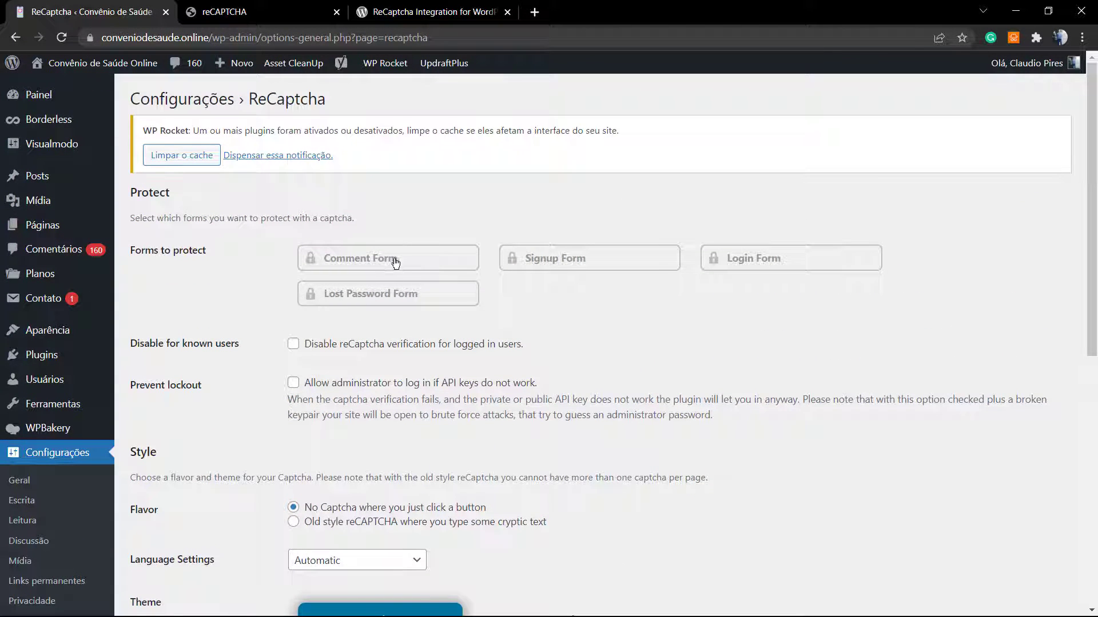
Enable the Lost Password Form and Login Form toggles under Forms to protect.
{"action": "left_click", "coordinate": [349, 304]}
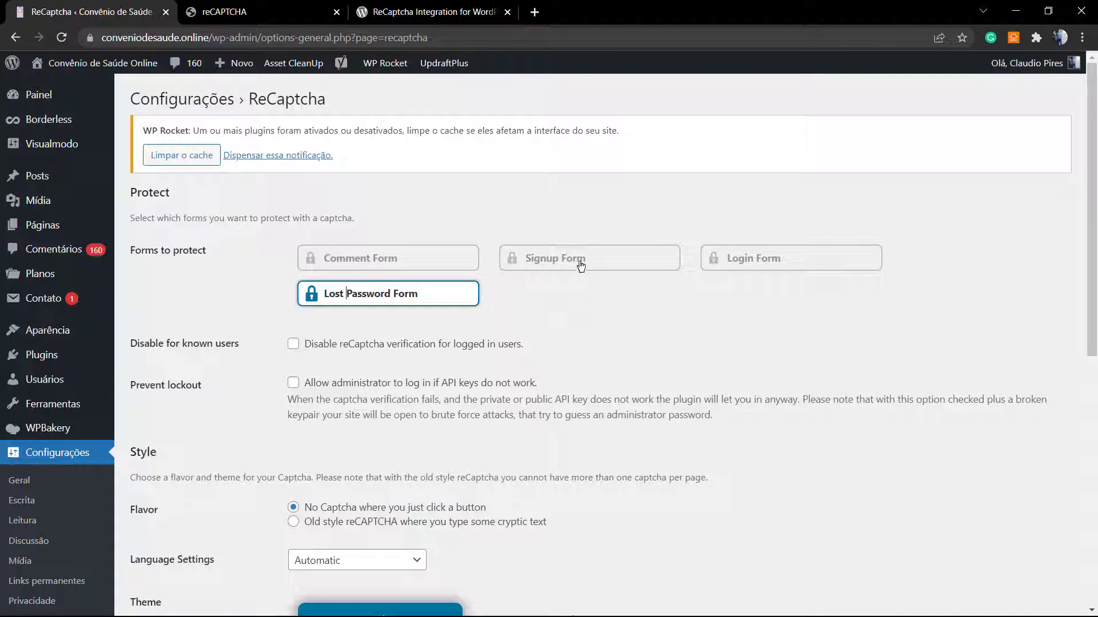
{"action": "left_click", "coordinate": [781, 259]}
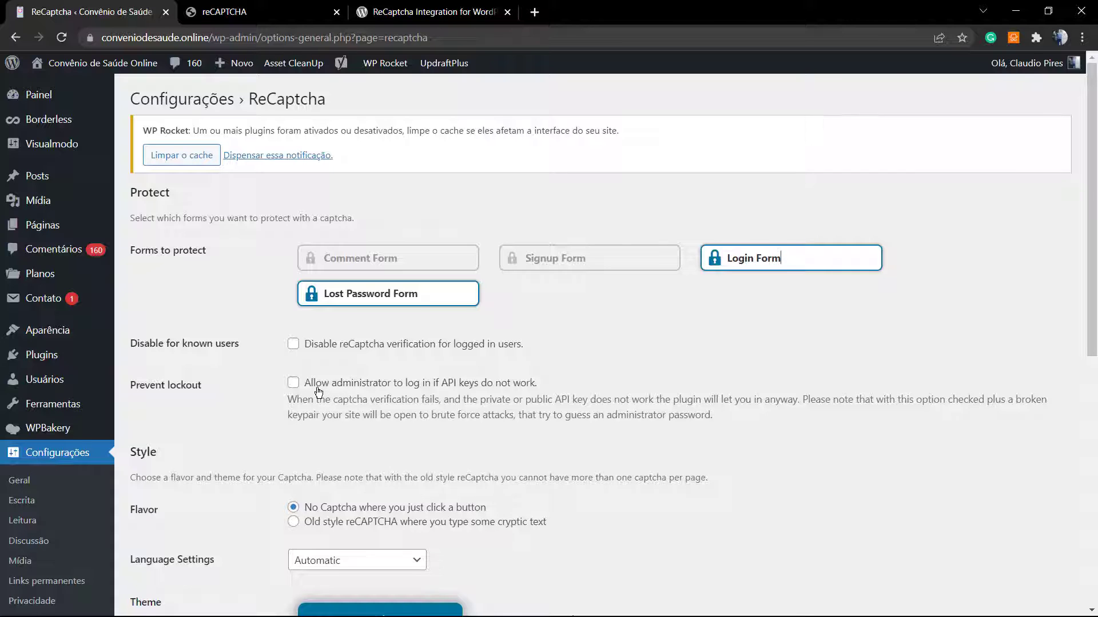
{"action": "scroll", "coordinate": [318, 392], "scroll_direction": "down", "scroll_amount": 2}
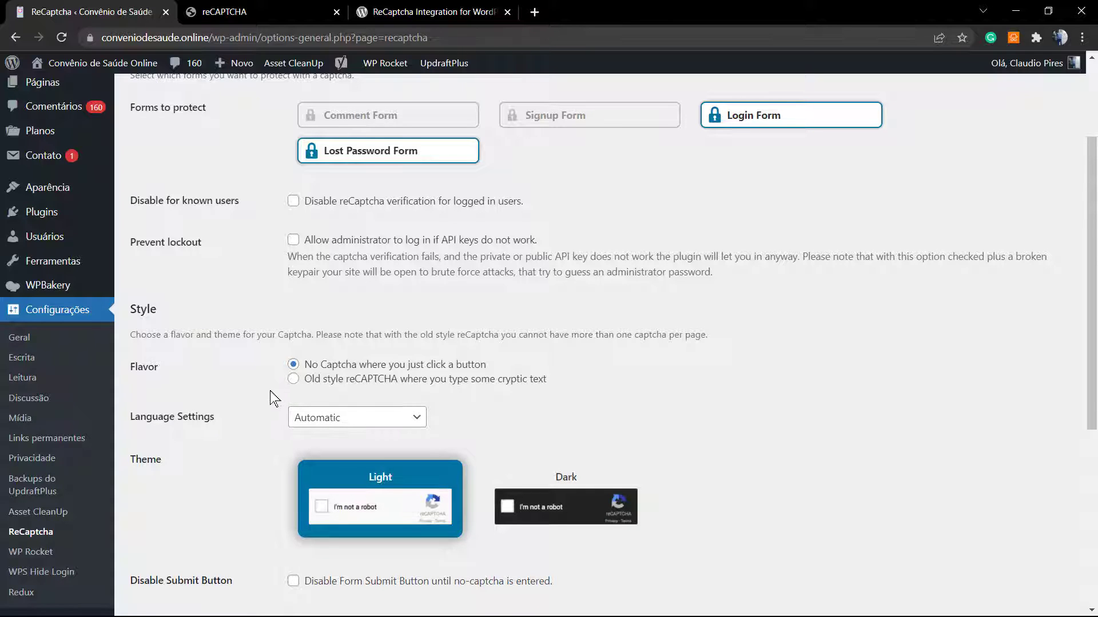
{"action": "scroll", "coordinate": [271, 393], "scroll_direction": "down", "scroll_amount": 1}
{"action": "left_click", "coordinate": [331, 347]}
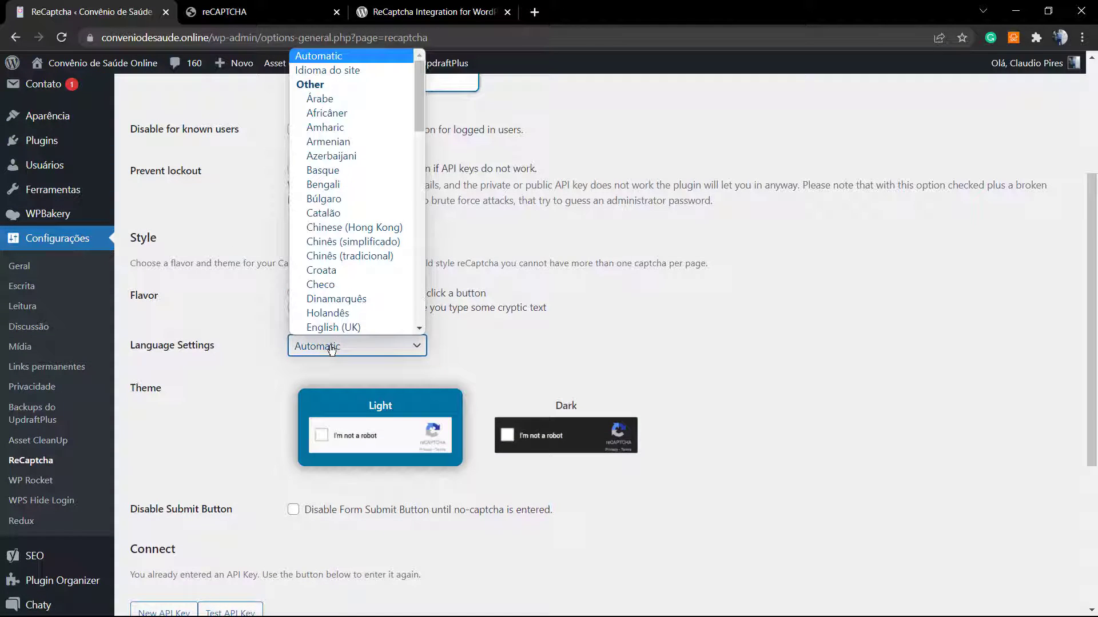
{"action": "left_click", "coordinate": [332, 348]}
{"action": "scroll", "coordinate": [326, 352], "scroll_direction": "down", "scroll_amount": 1}
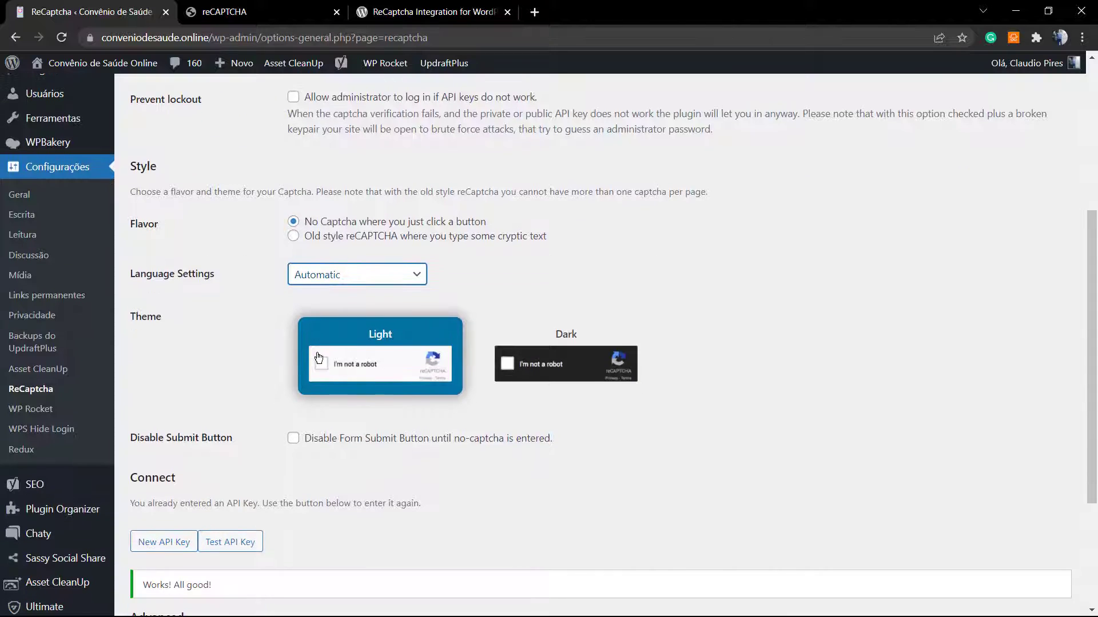
{"action": "left_click", "coordinate": [506, 369]}
{"action": "left_click", "coordinate": [374, 366]}
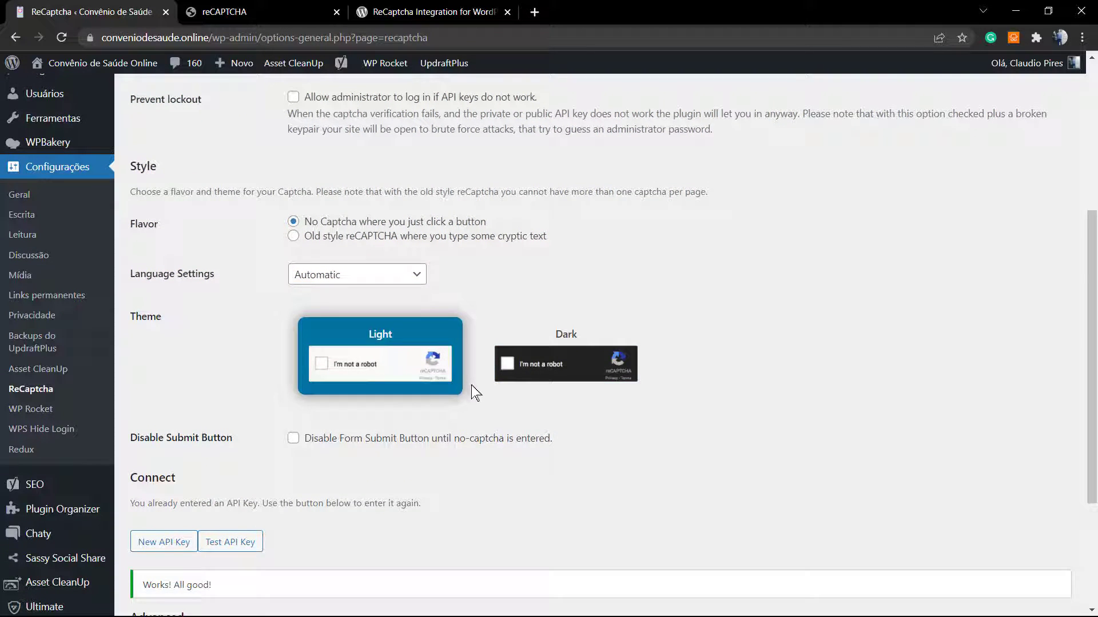
{"action": "scroll", "coordinate": [470, 387], "scroll_direction": "down", "scroll_amount": 2}
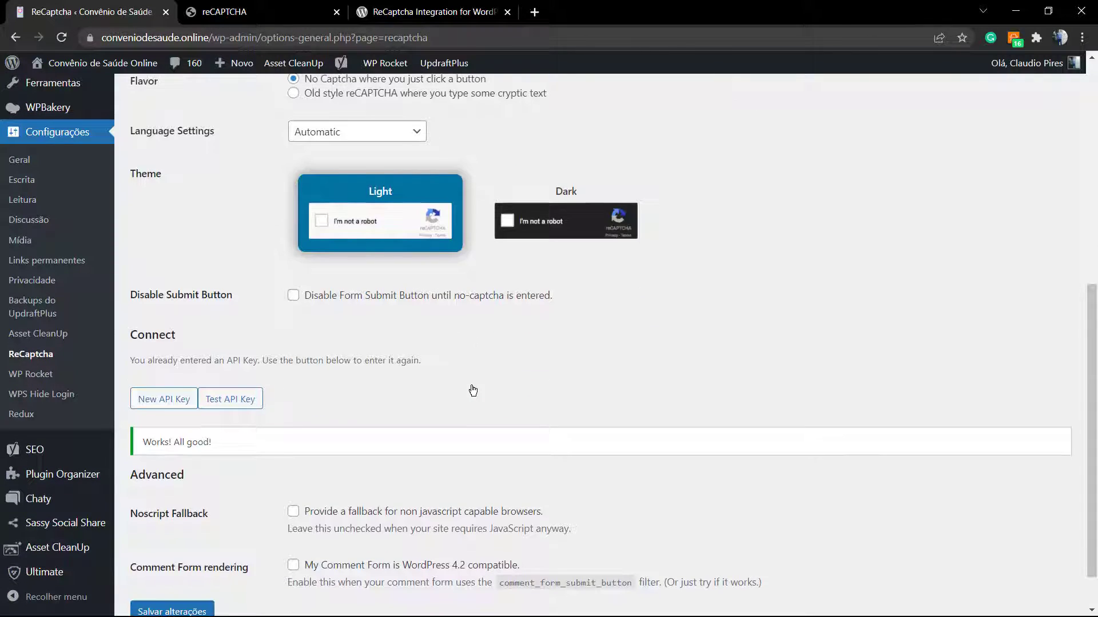
{"action": "scroll", "coordinate": [398, 382], "scroll_direction": "down", "scroll_amount": 1}
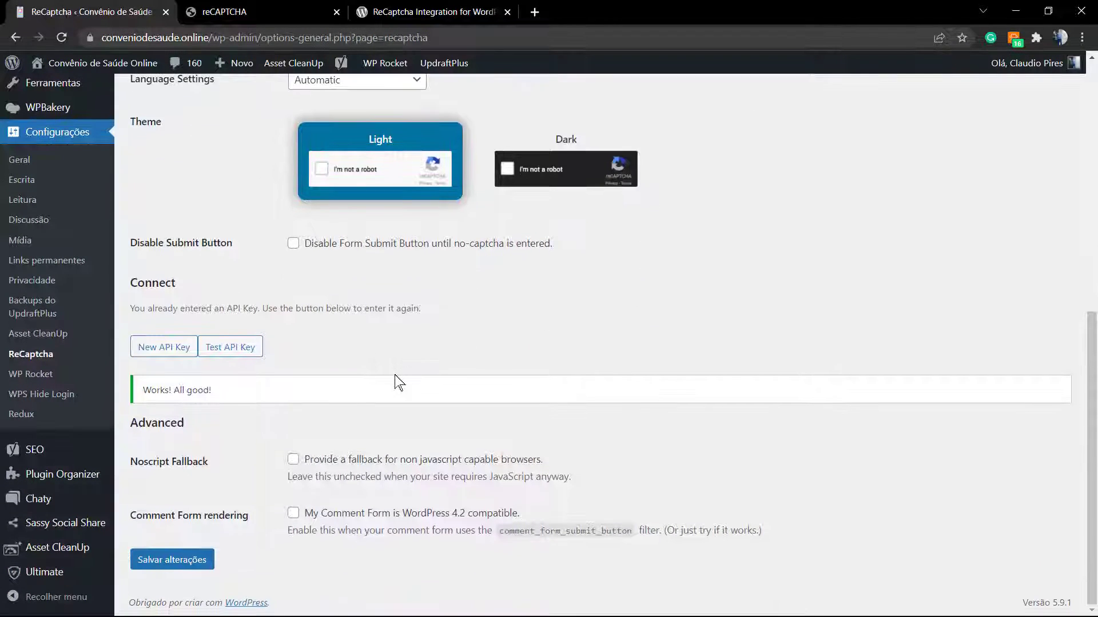
{"action": "right_click", "coordinate": [343, 378]}
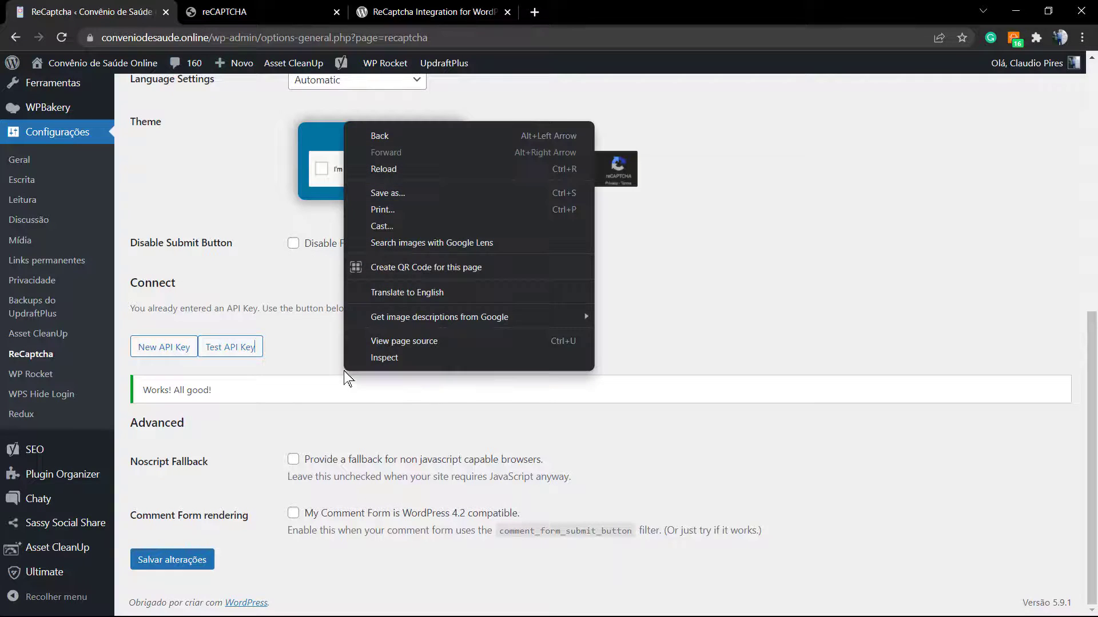
{"action": "left_click", "coordinate": [253, 438]}
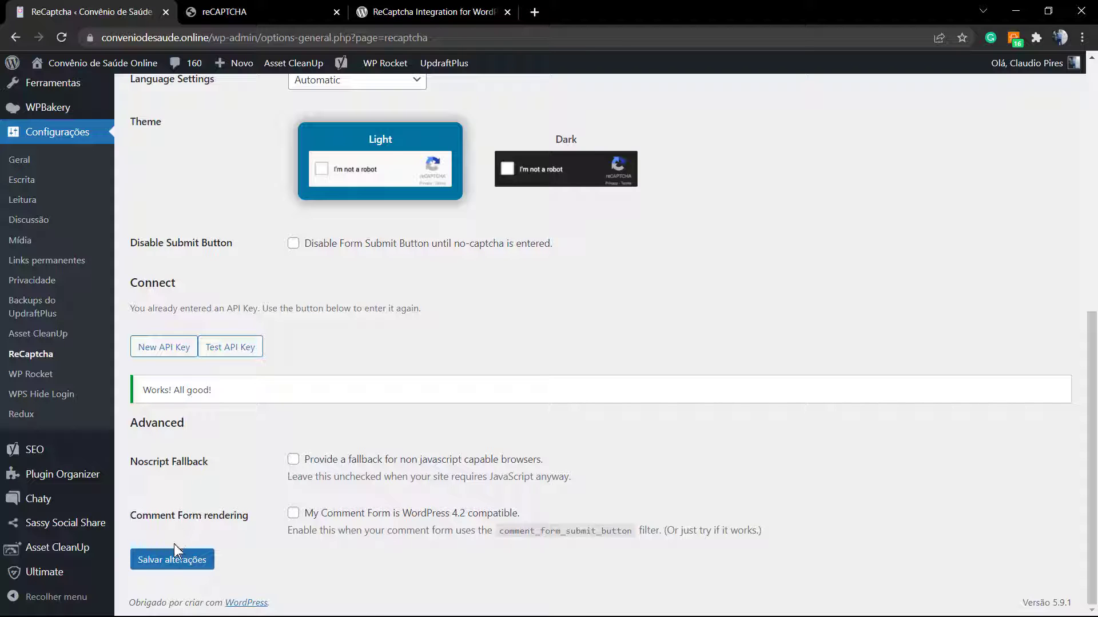
Save the settings with Salvar alterações so the form protection is stored.
{"action": "left_click", "coordinate": [173, 561]}
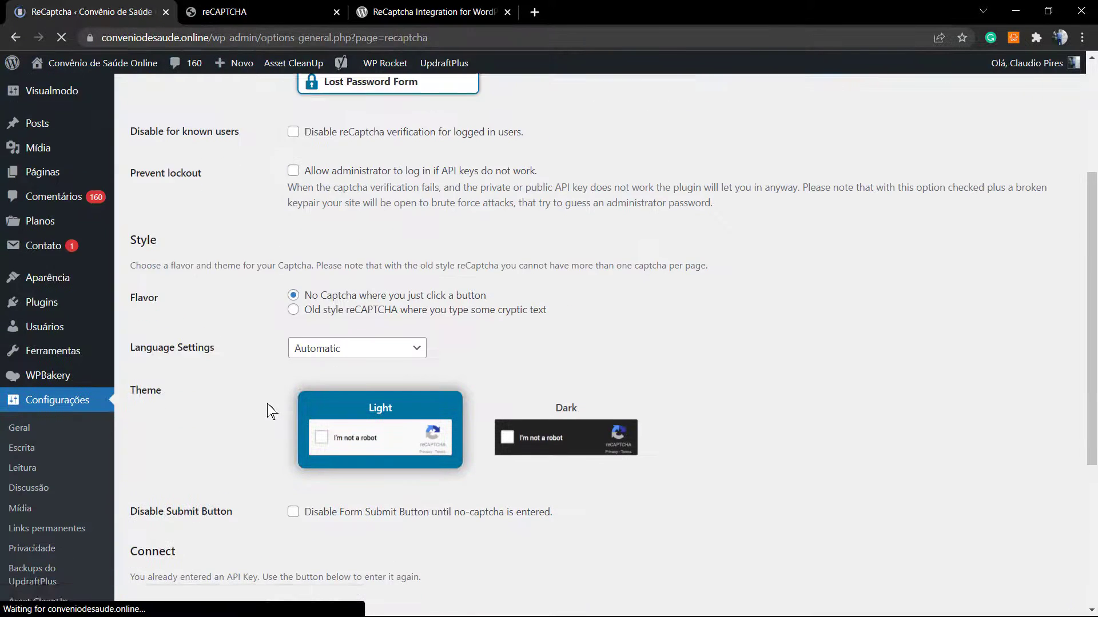
{"action": "scroll", "coordinate": [267, 411], "scroll_direction": "down", "scroll_amount": 1}
{"action": "scroll", "coordinate": [267, 410], "scroll_direction": "up", "scroll_amount": 5}
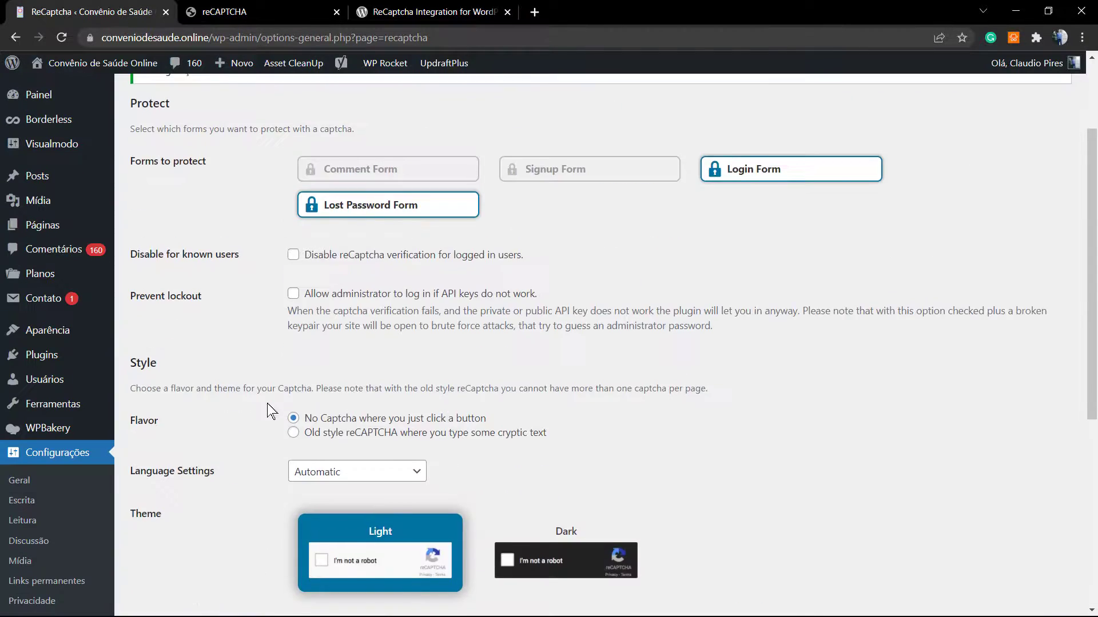
{"action": "scroll", "coordinate": [267, 410], "scroll_direction": "up", "scroll_amount": 2}
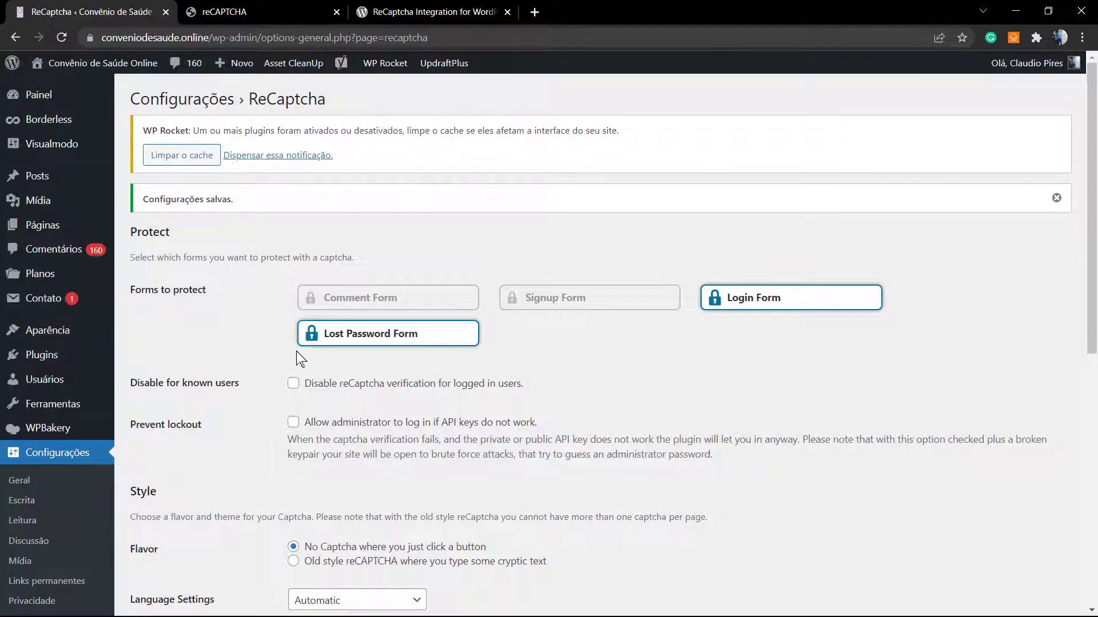
{"action": "scroll", "coordinate": [566, 290], "scroll_direction": "down", "scroll_amount": 1}
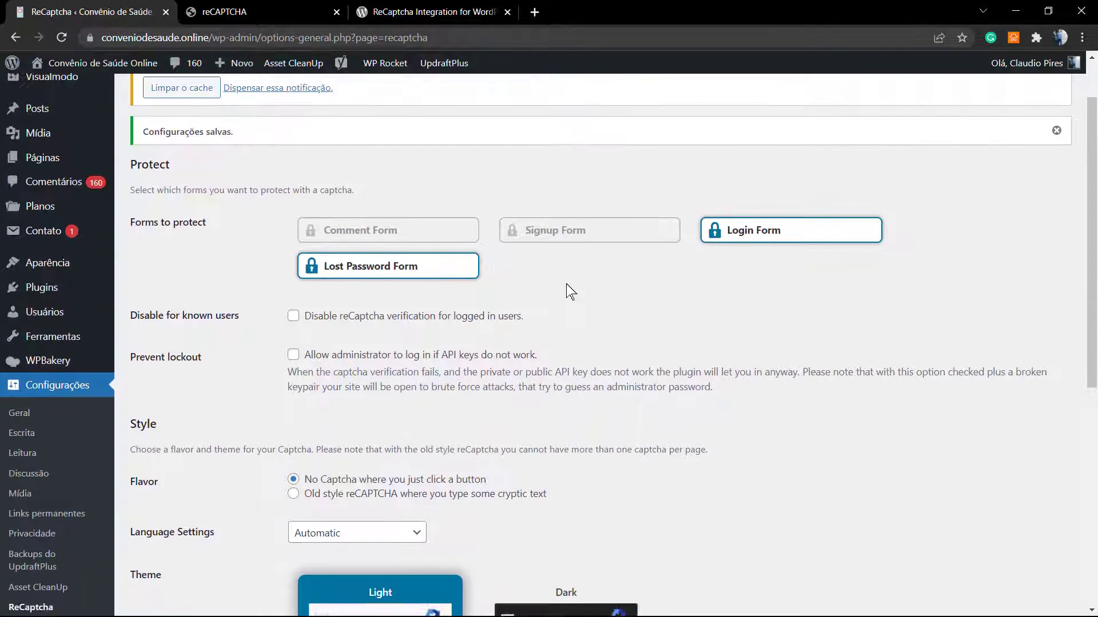
{"action": "scroll", "coordinate": [566, 287], "scroll_direction": "up", "scroll_amount": 2}
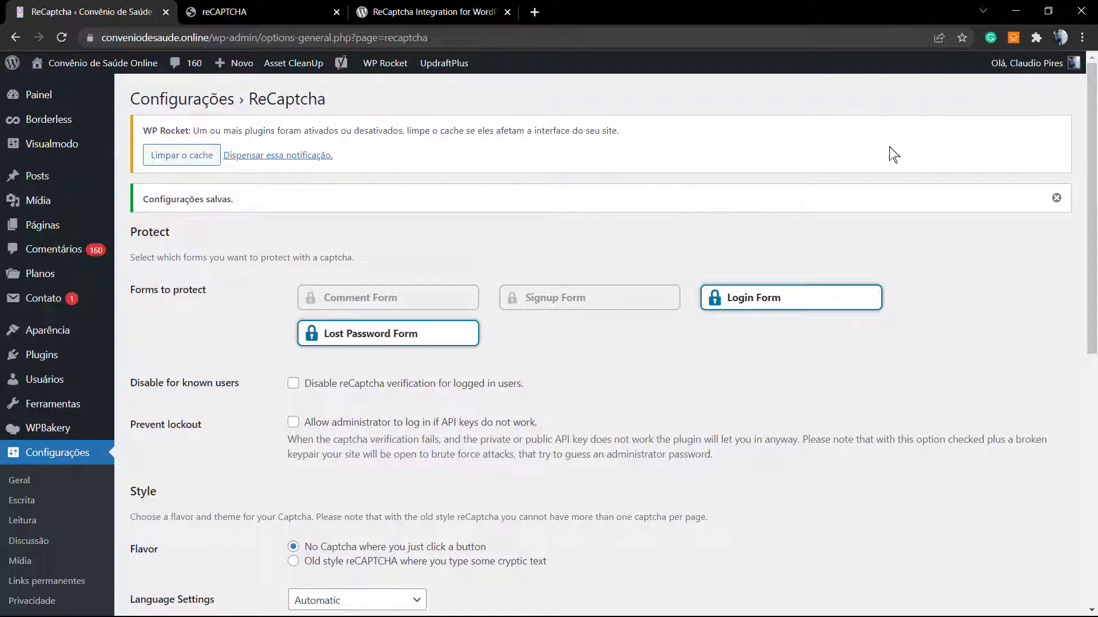
{"action": "mouse_move", "coordinate": [1033, 63]}
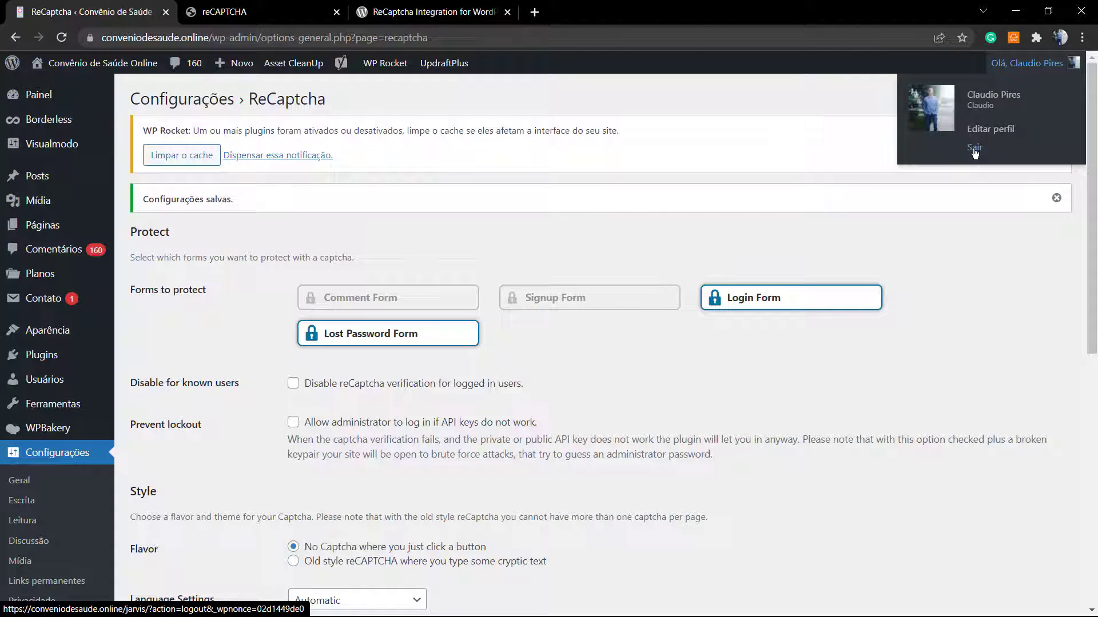
Log out, pass the I'm not a robot check on login, sign back in, then view the plugin's WordPress.org page.
{"action": "left_click", "coordinate": [974, 150]}
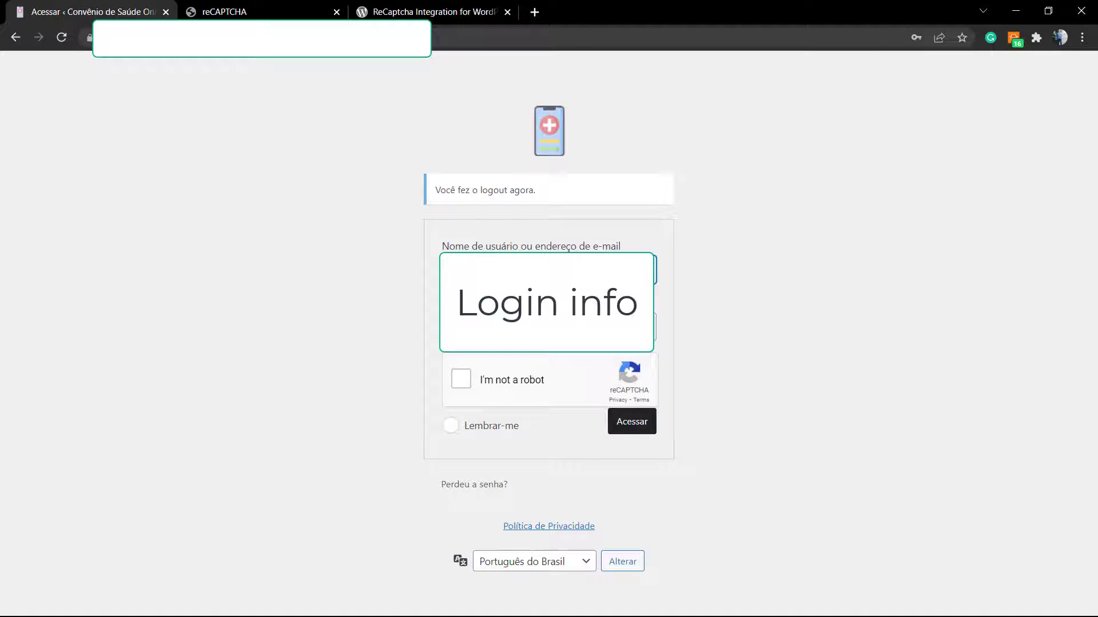
{"action": "left_click", "coordinate": [507, 377]}
{"action": "left_click", "coordinate": [632, 424]}
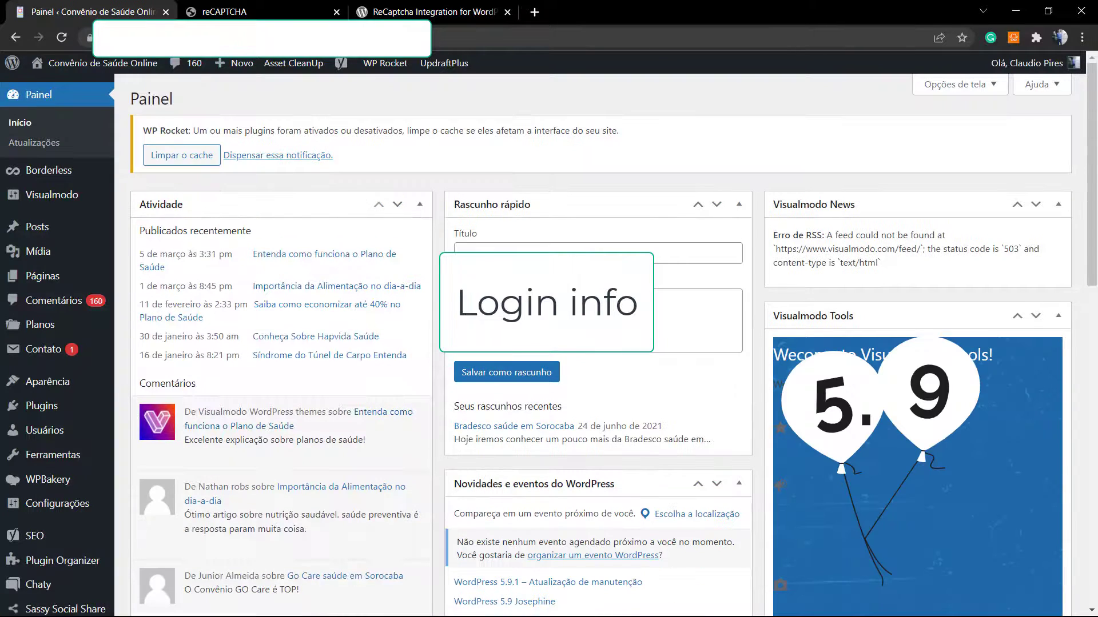
{"action": "left_click", "coordinate": [429, 12]}
{"action": "scroll", "coordinate": [683, 396], "scroll_direction": "up", "scroll_amount": 1}
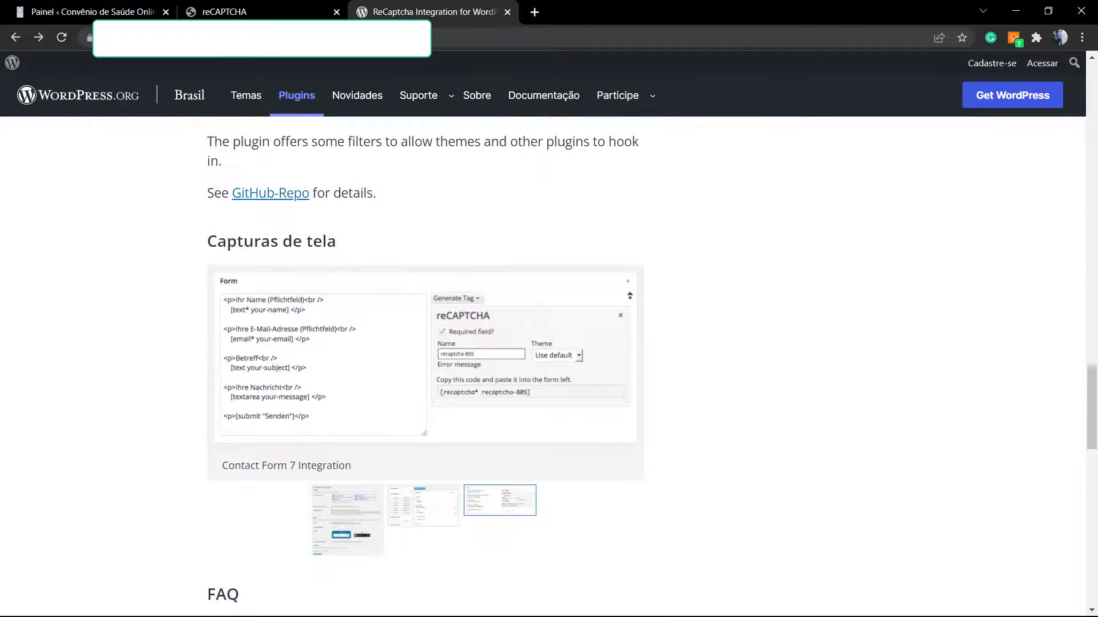
{"action": "scroll", "coordinate": [470, 224], "scroll_direction": "up", "scroll_amount": 5}
{"action": "scroll", "coordinate": [471, 224], "scroll_direction": "up", "scroll_amount": 2}
{"action": "scroll", "coordinate": [430, 249], "scroll_direction": "up", "scroll_amount": 5}
{"action": "scroll", "coordinate": [398, 261], "scroll_direction": "up", "scroll_amount": 5}
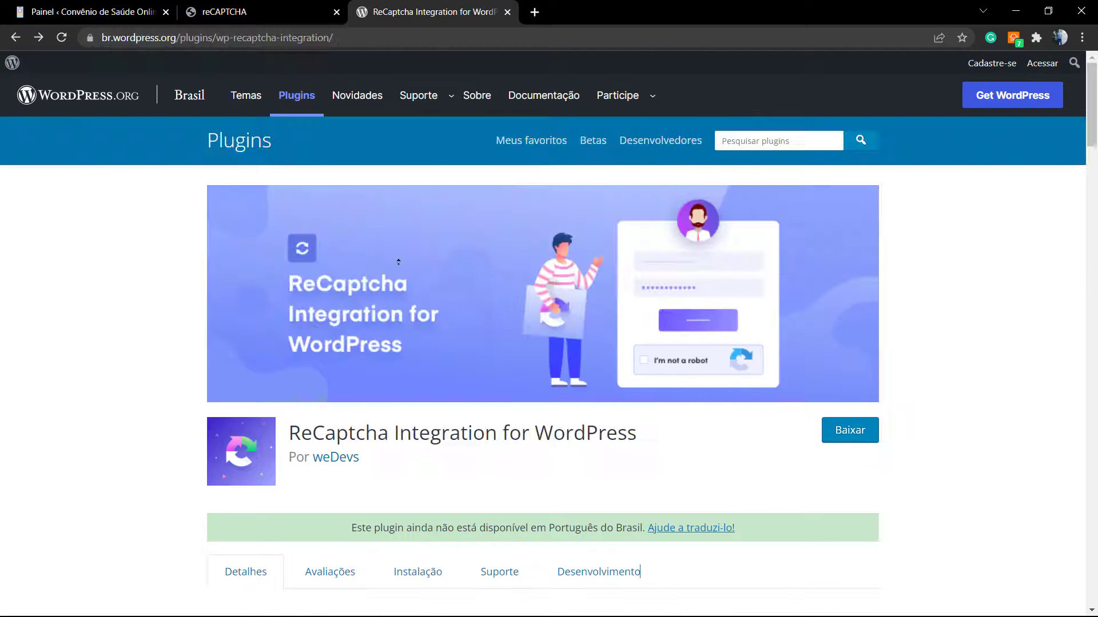